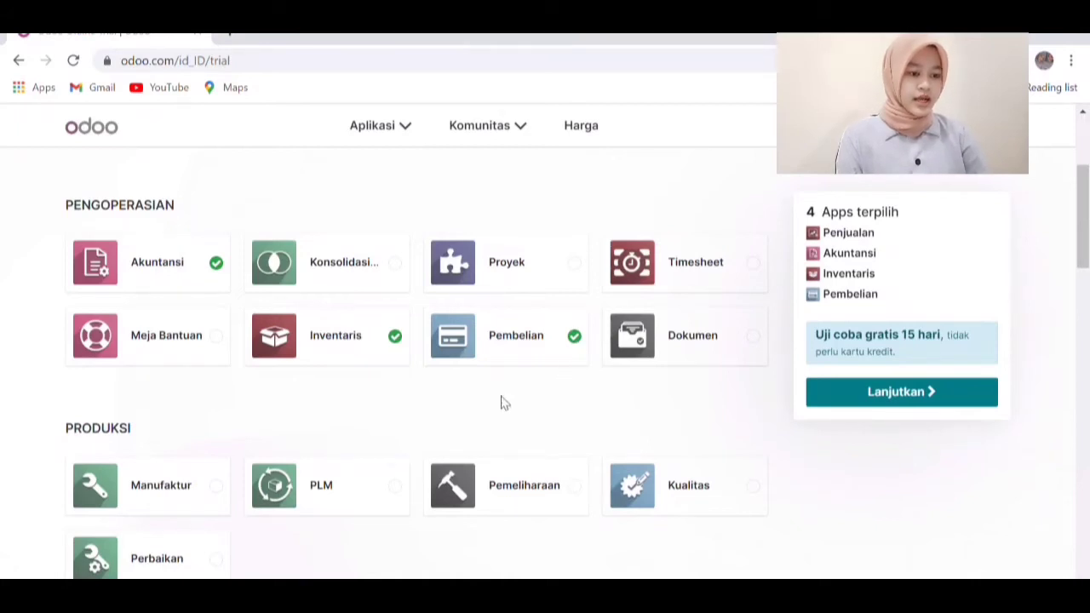
Enter the full name, company e-mail and company name PT. Bulan Sabit on the trial sign-up
click(934, 397)
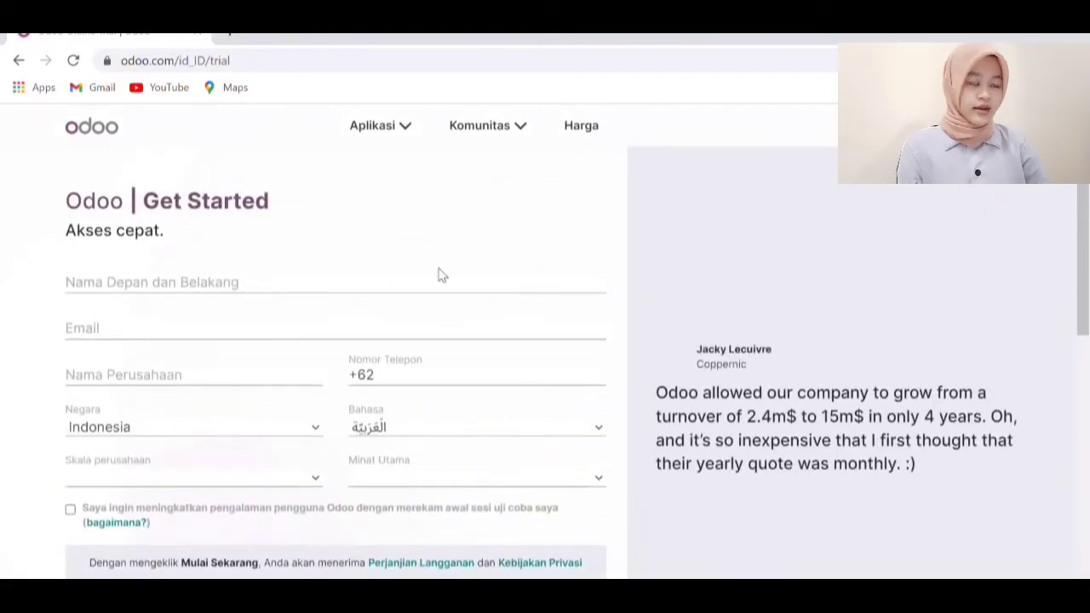
click(276, 295)
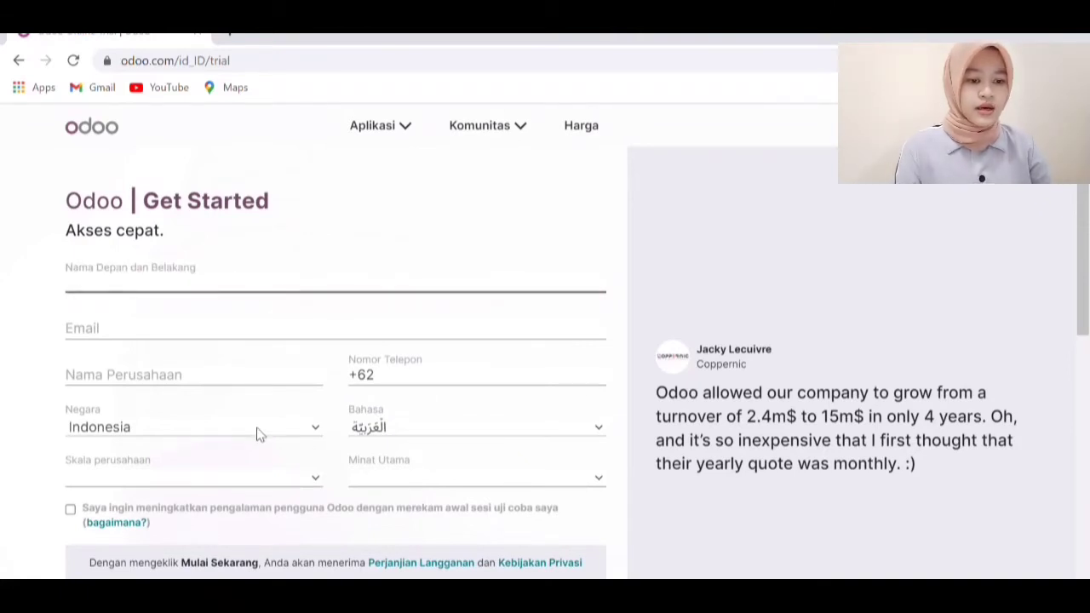
click(169, 330)
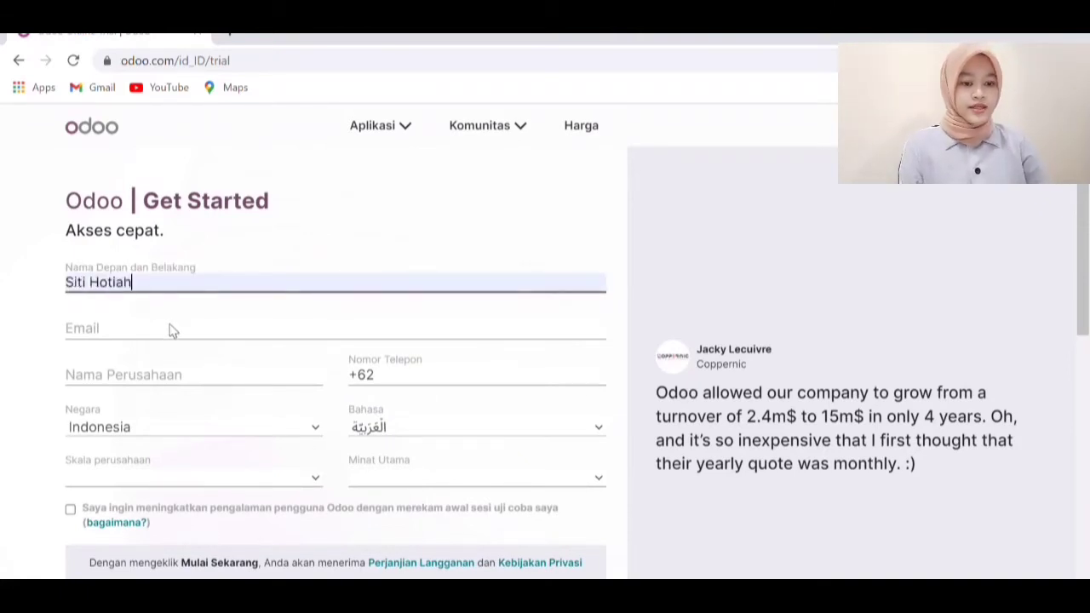
click(190, 340)
click(211, 380)
text(PT. Bulan Sabit)
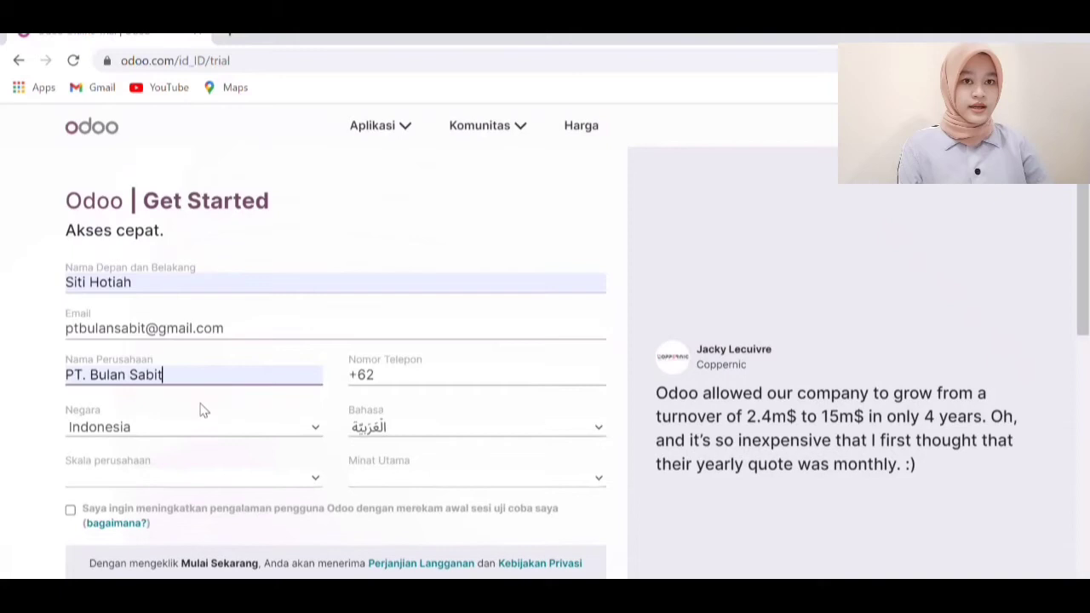
Set size 5 - 20 karyawan, phone, English and in-company interest, then start the trial
click(230, 459)
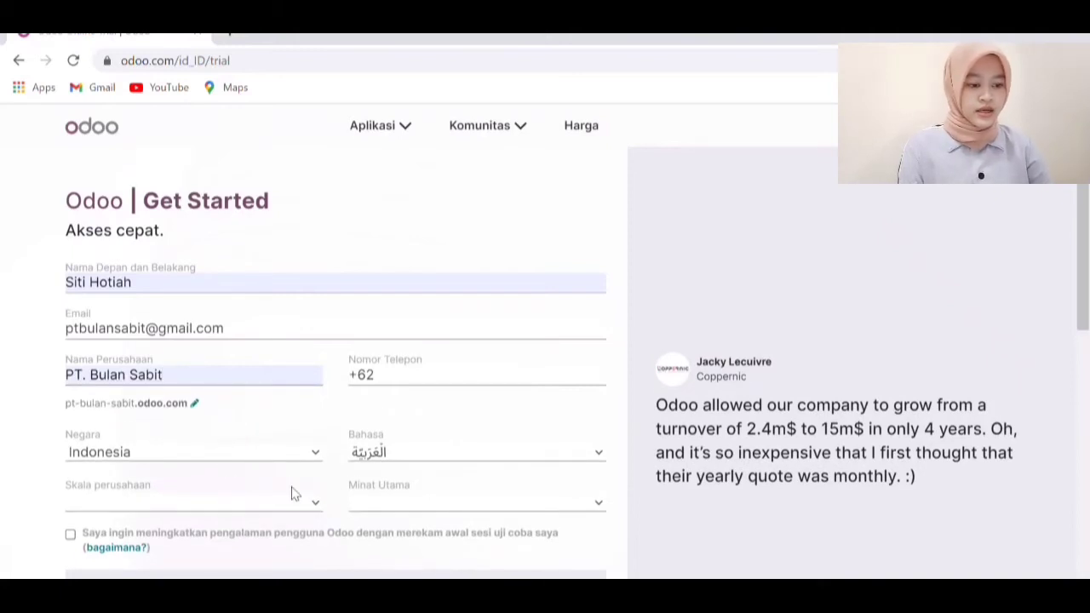
click(264, 435)
click(599, 384)
click(546, 412)
click(590, 459)
click(495, 340)
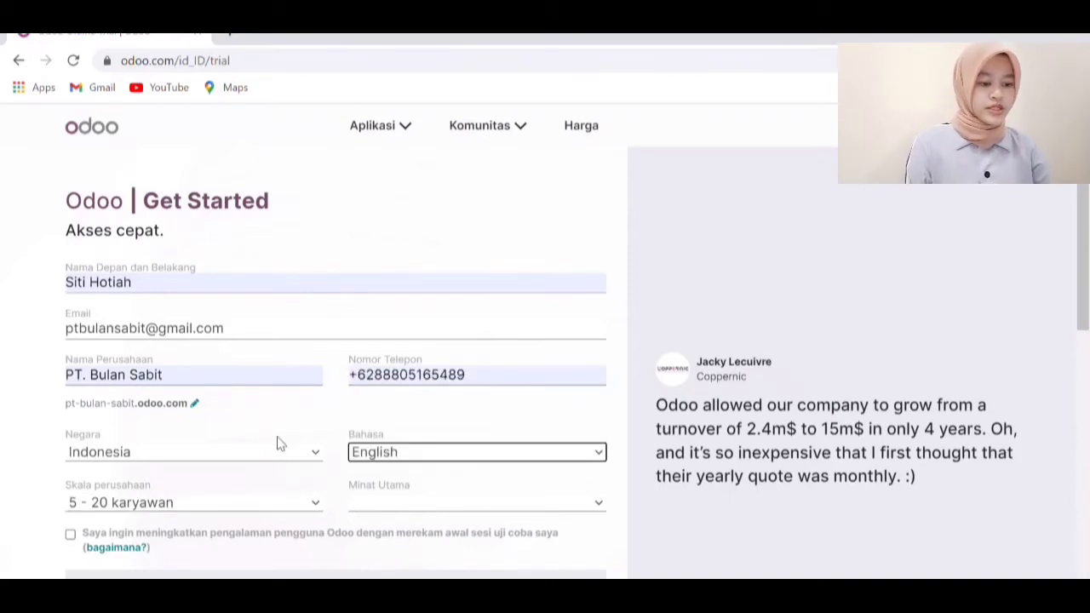
scroll(280, 443, down, 2)
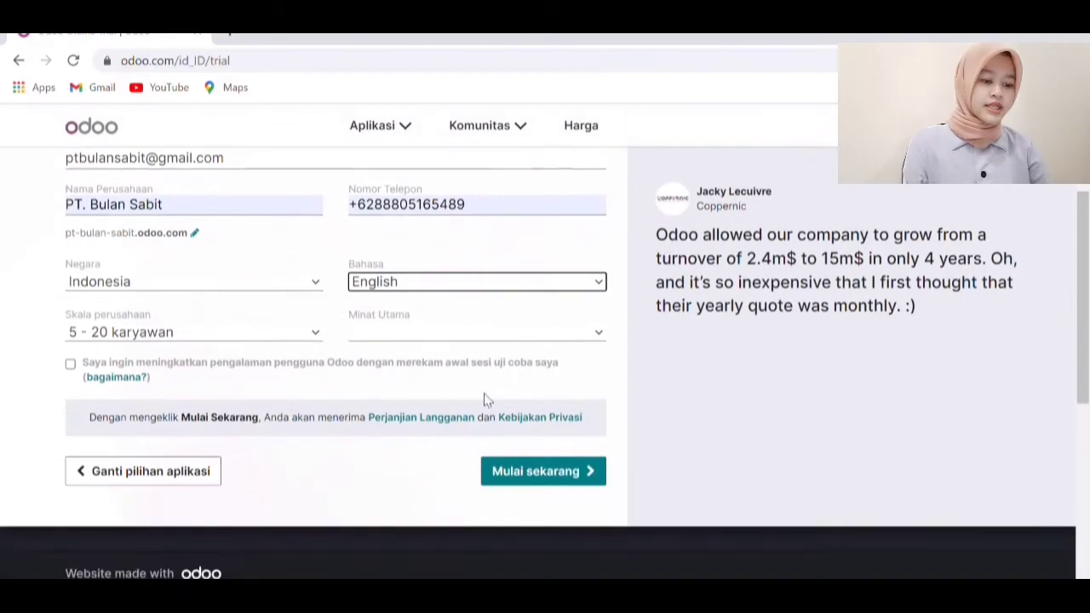
click(540, 354)
click(582, 477)
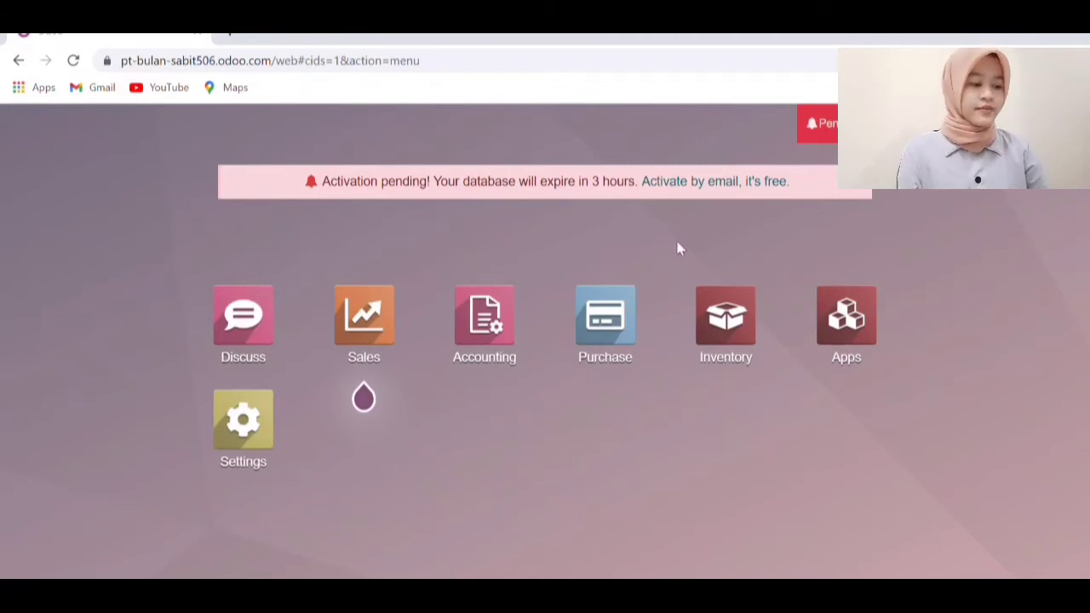
Open the Inventory Products catalogue and begin a new product
click(730, 323)
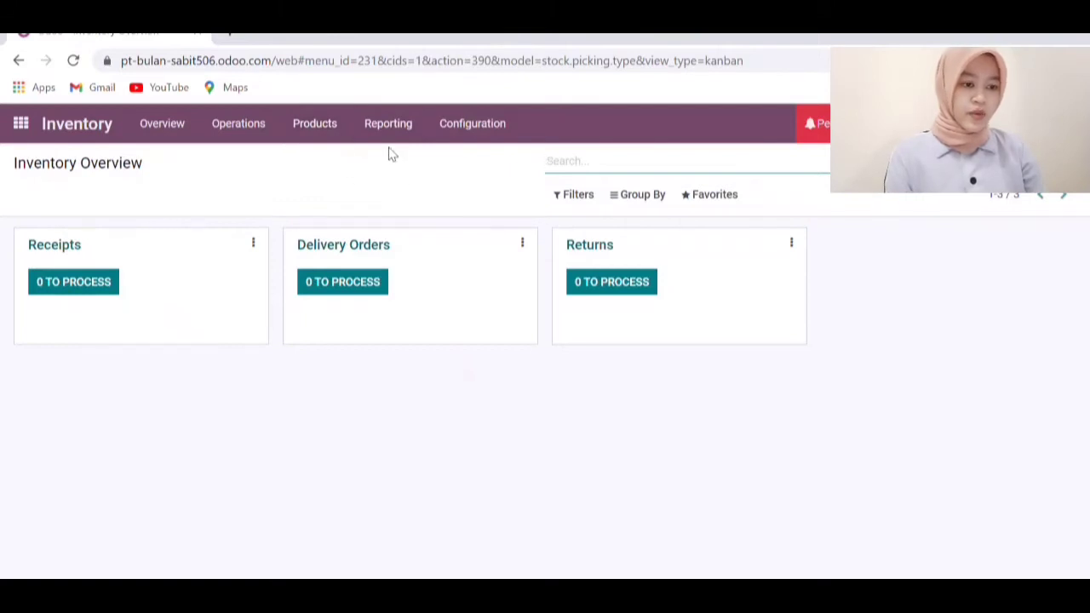
click(338, 129)
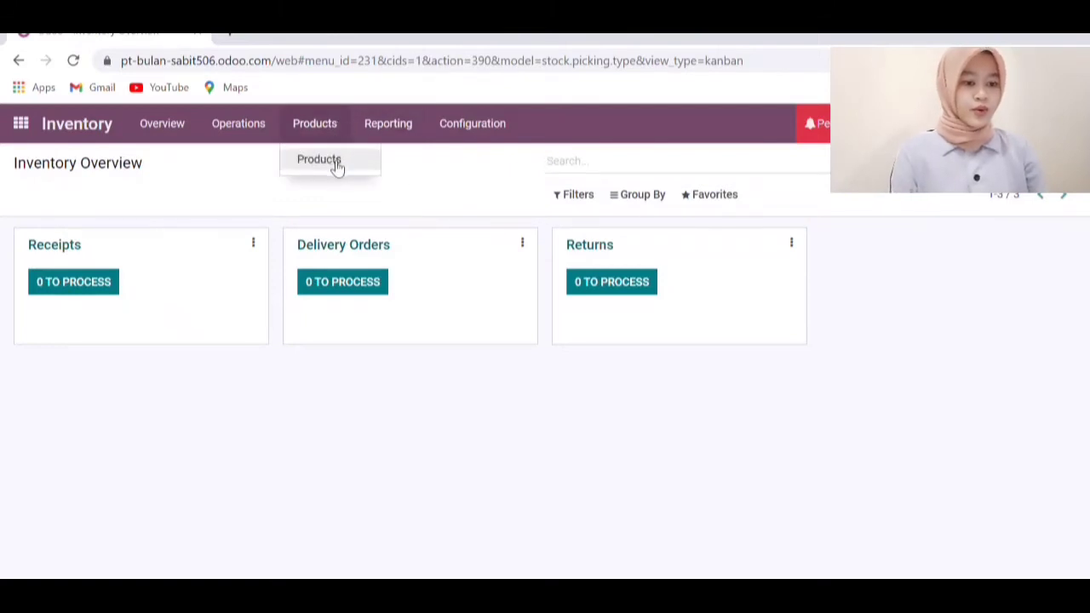
click(336, 167)
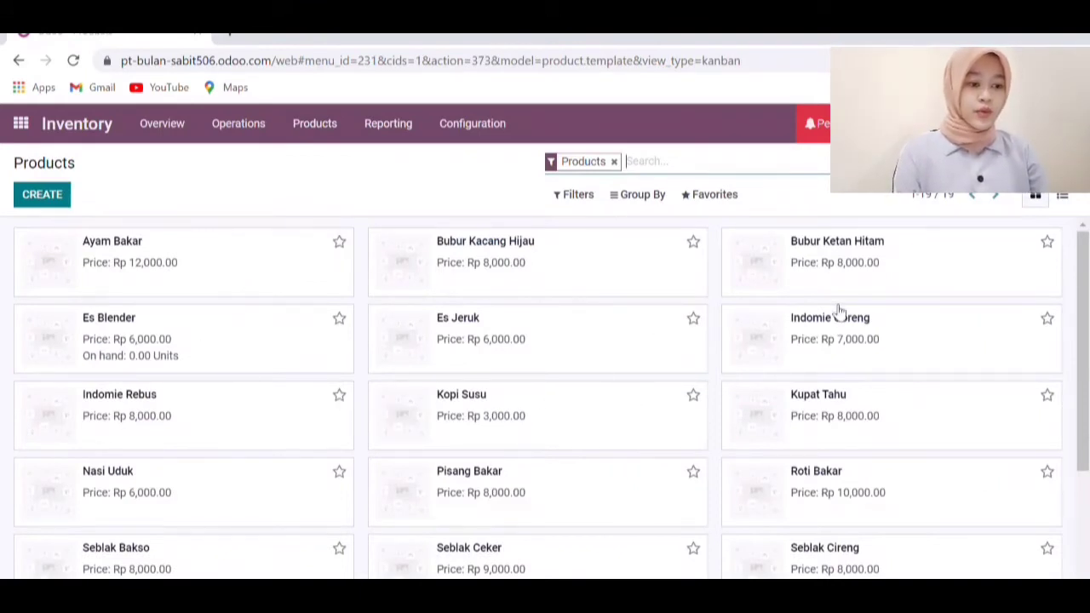
scroll(796, 325, down, 2)
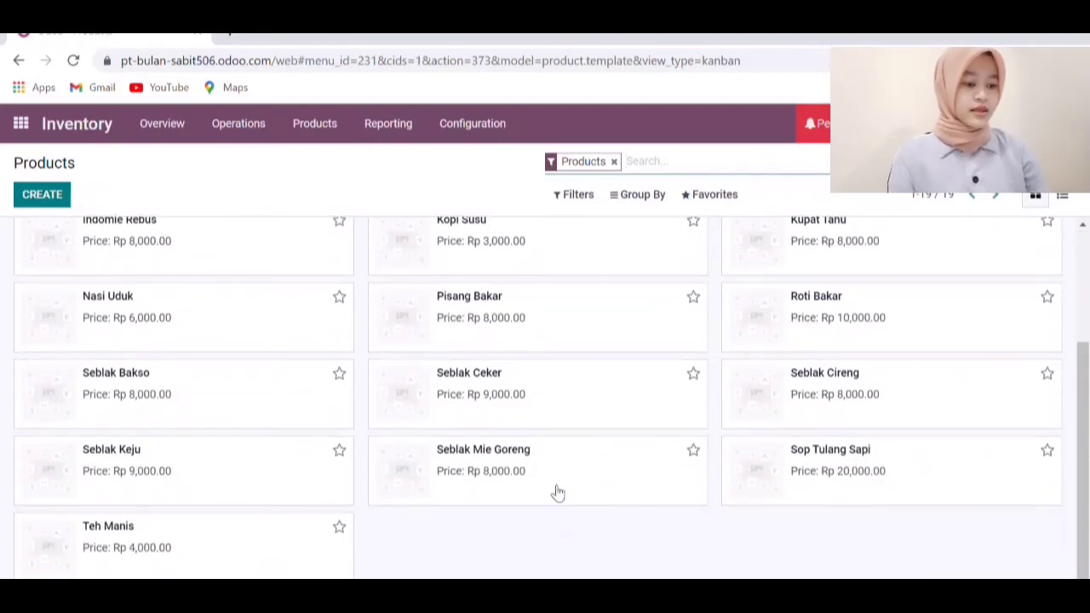
click(64, 197)
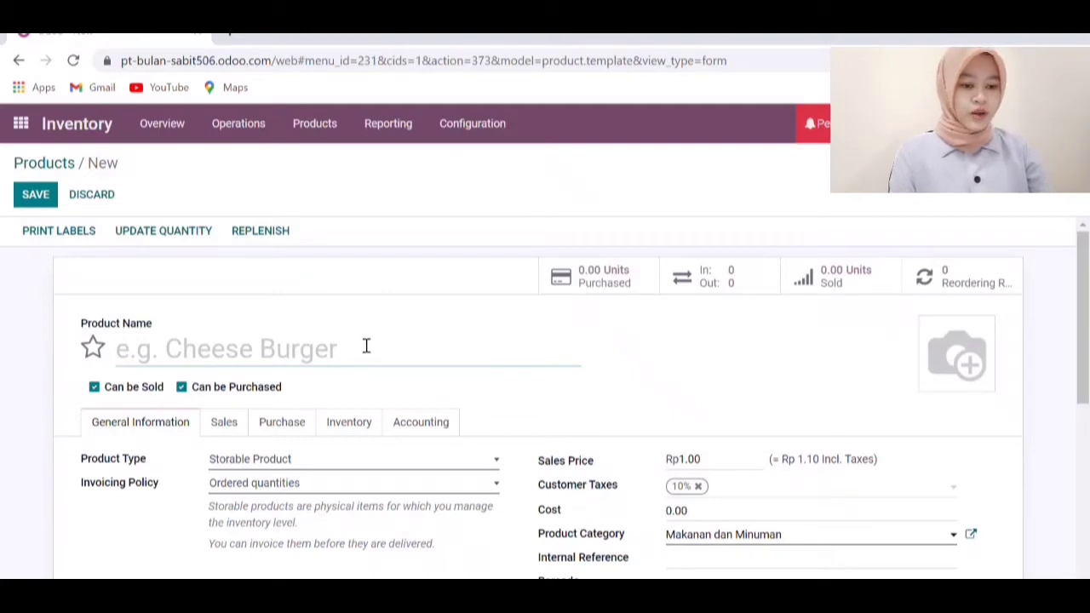
Name the product Wedang Jahe Susu, make it not purchasable and Consumable
text(Wedang Jahe Susu)
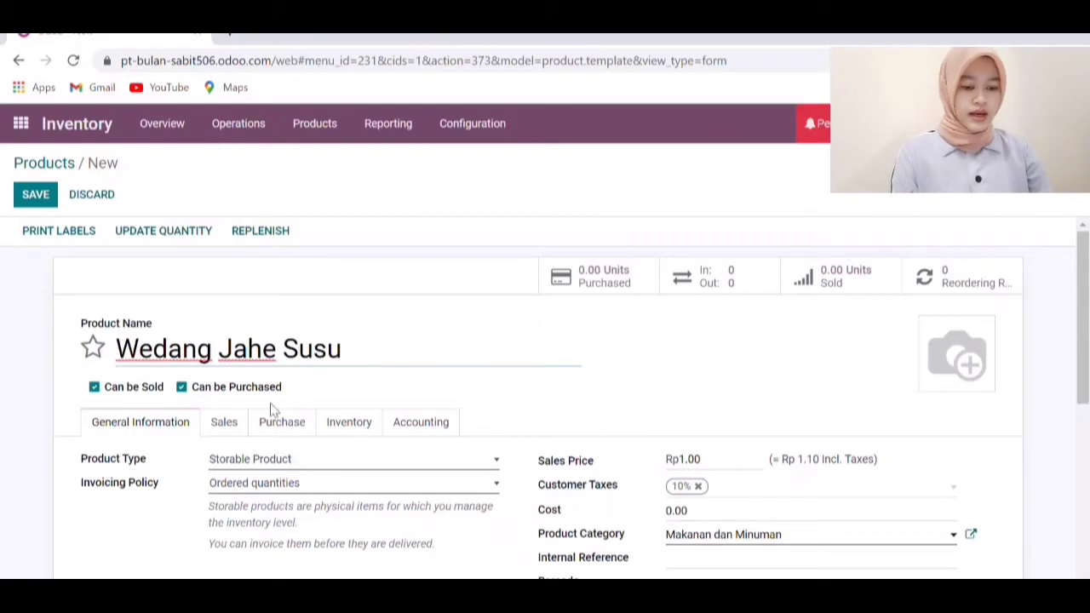
click(181, 386)
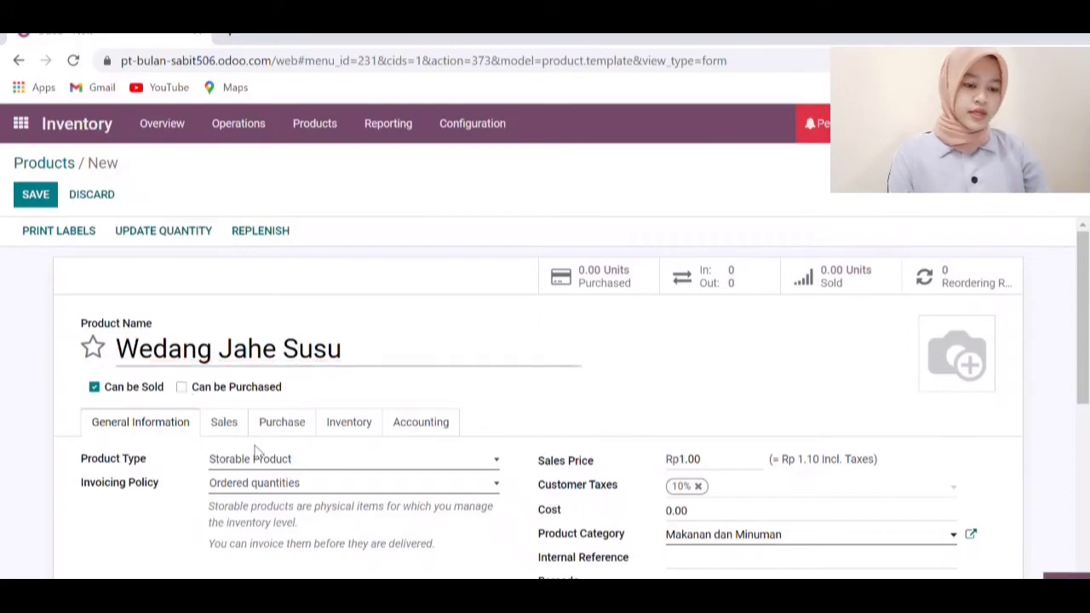
click(281, 485)
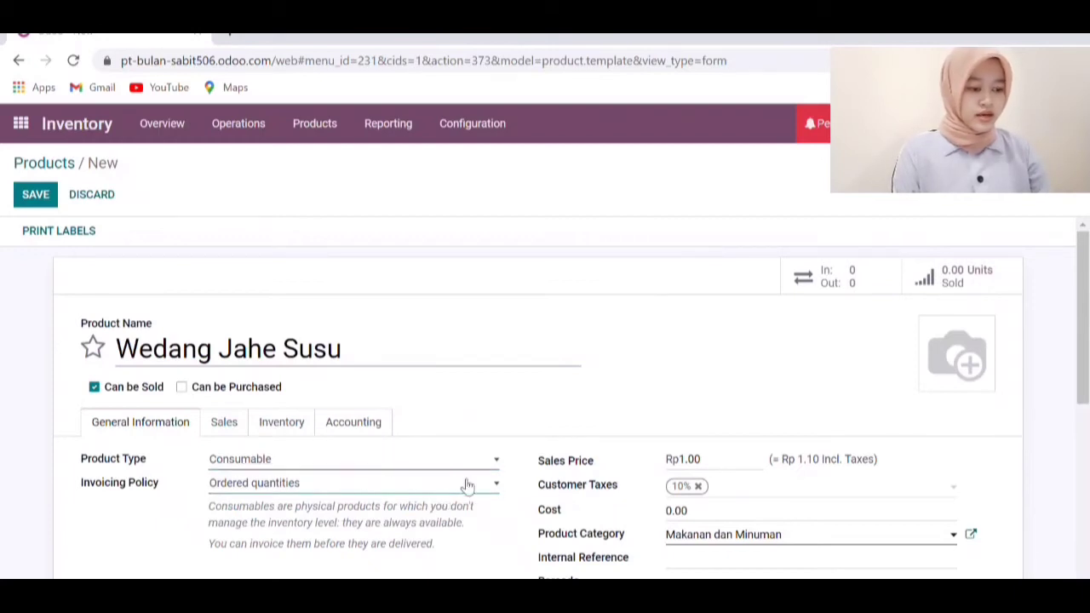
Set sales price Rp 5,000 and cost Rp 3,000, then save the product
click(716, 471)
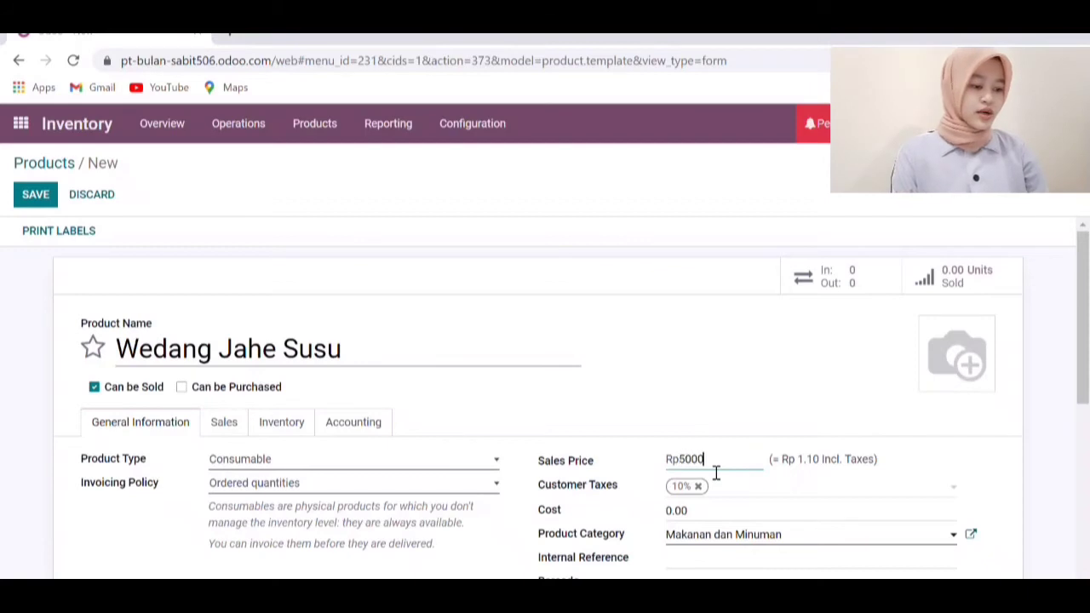
click(708, 527)
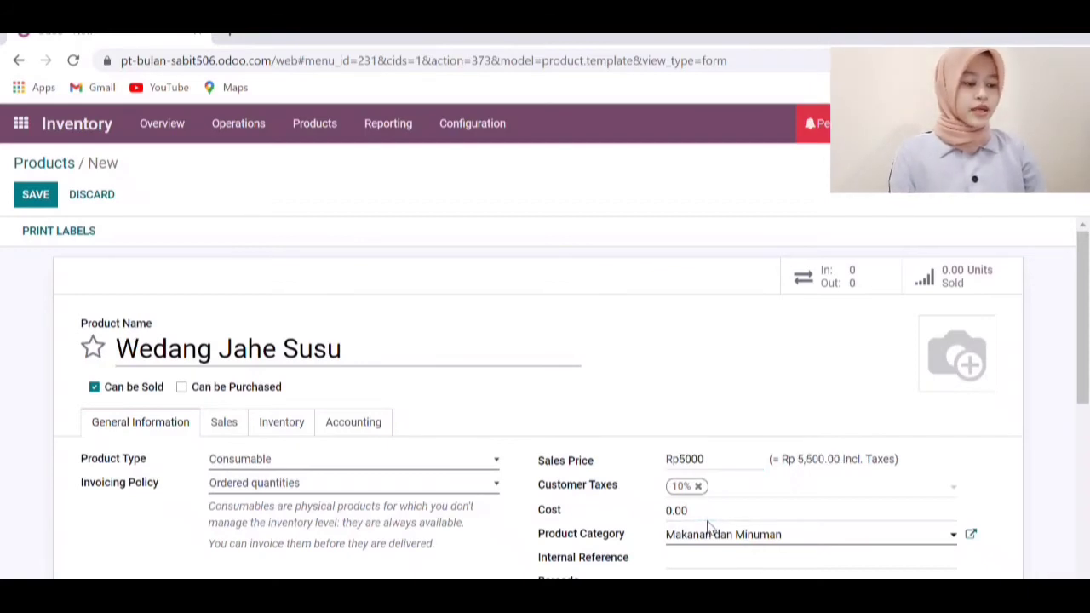
click(715, 522)
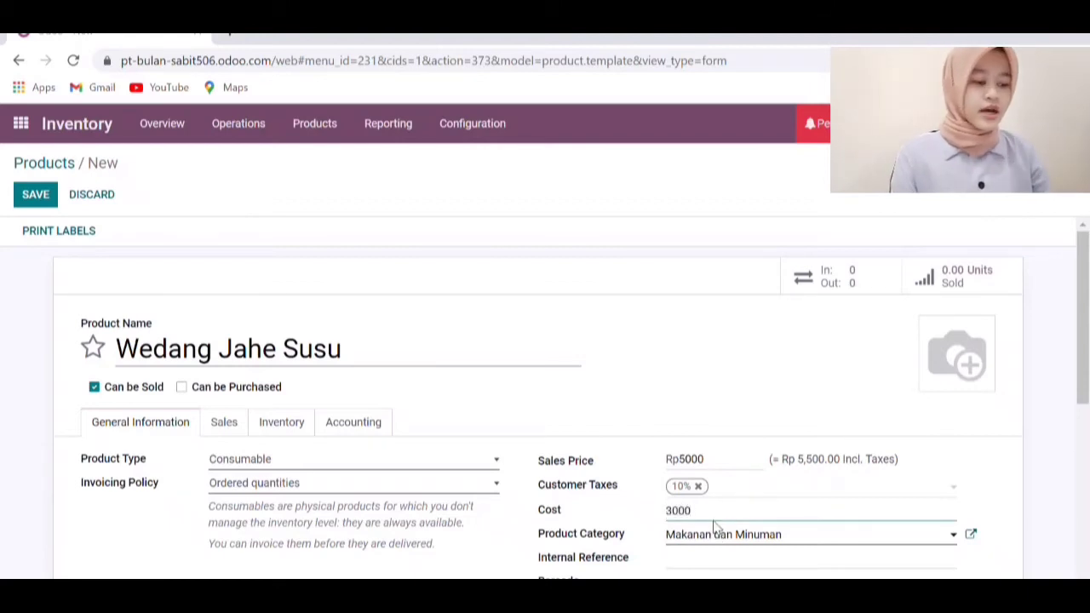
click(726, 558)
scroll(640, 451, down, 2)
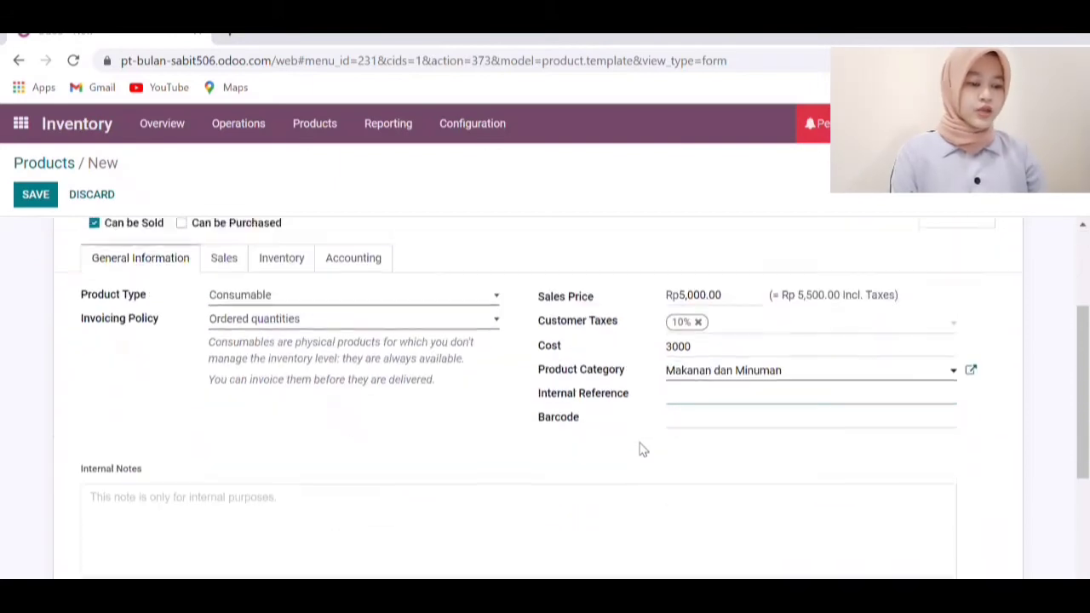
scroll(640, 451, up, 2)
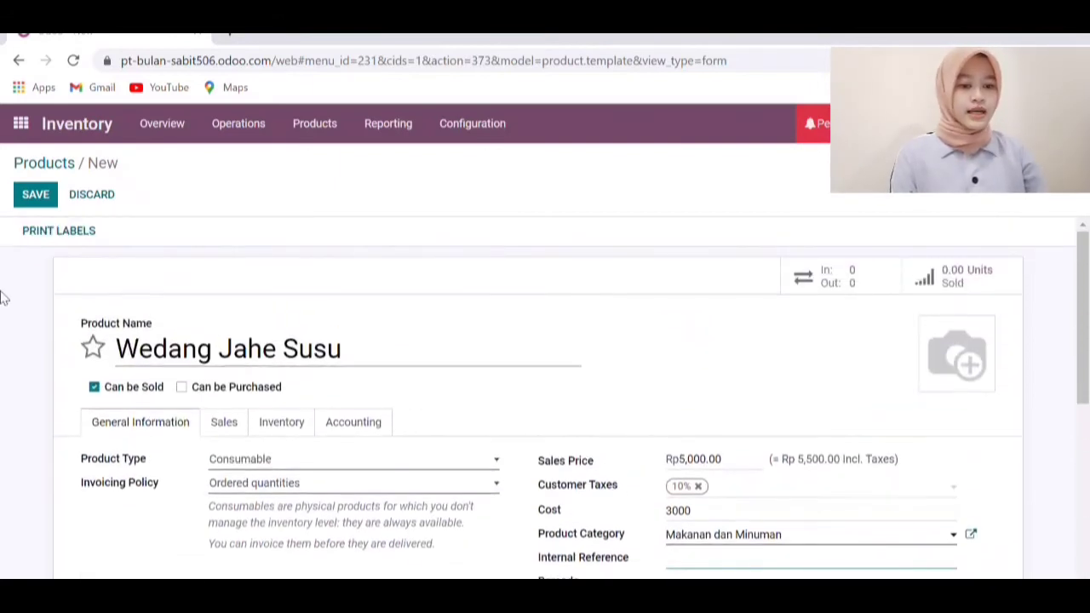
click(53, 194)
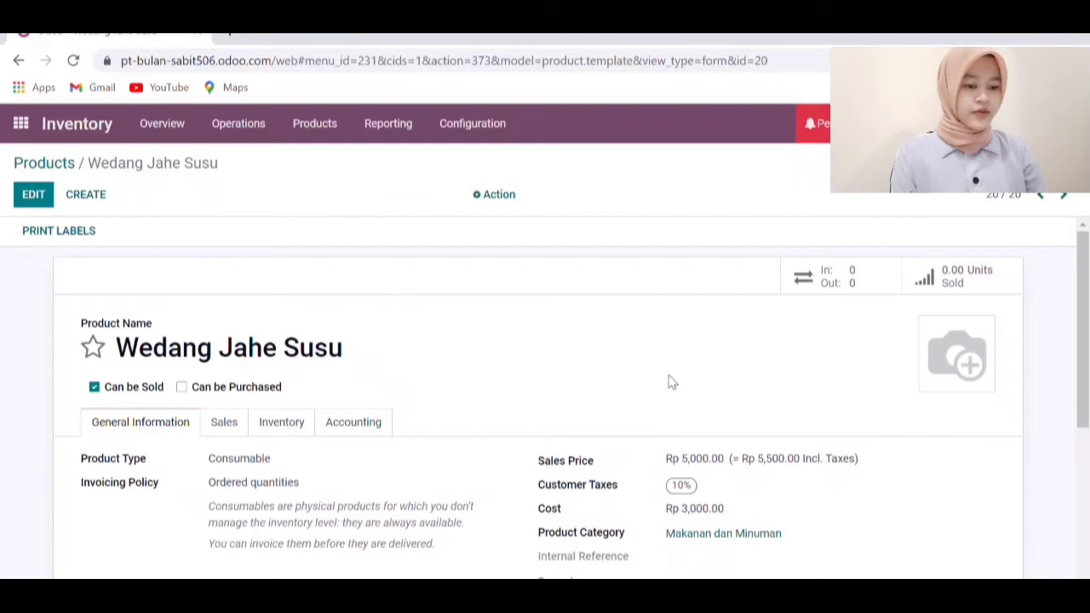
scroll(669, 382, down, 2)
scroll(669, 382, up, 1)
scroll(669, 382, up, 1)
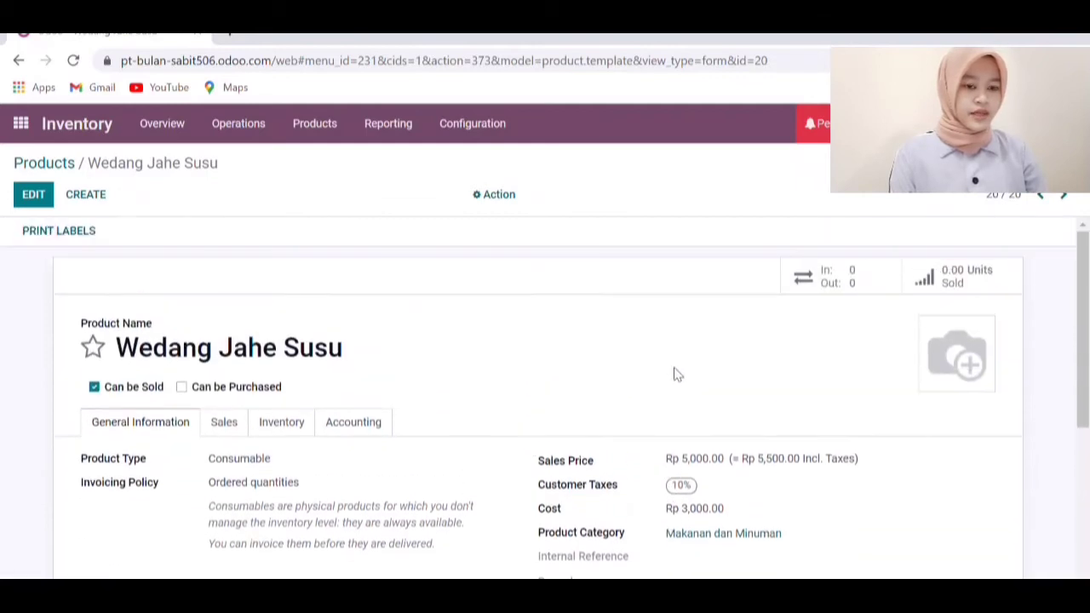
Revisit the Inventory product list, then switch to the Sales quotations list
click(34, 125)
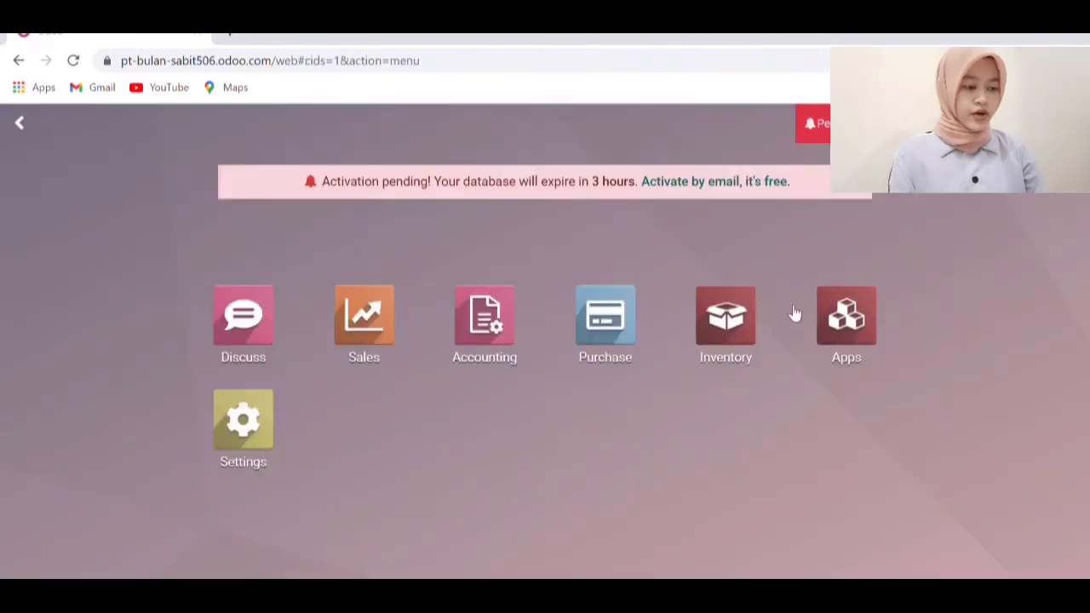
click(722, 322)
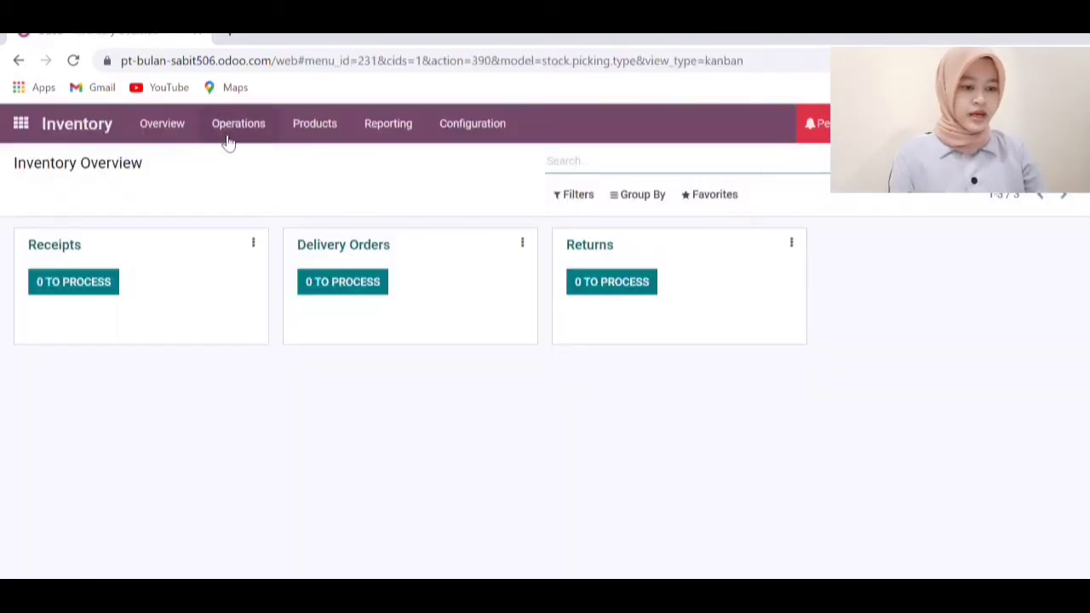
click(305, 125)
click(324, 160)
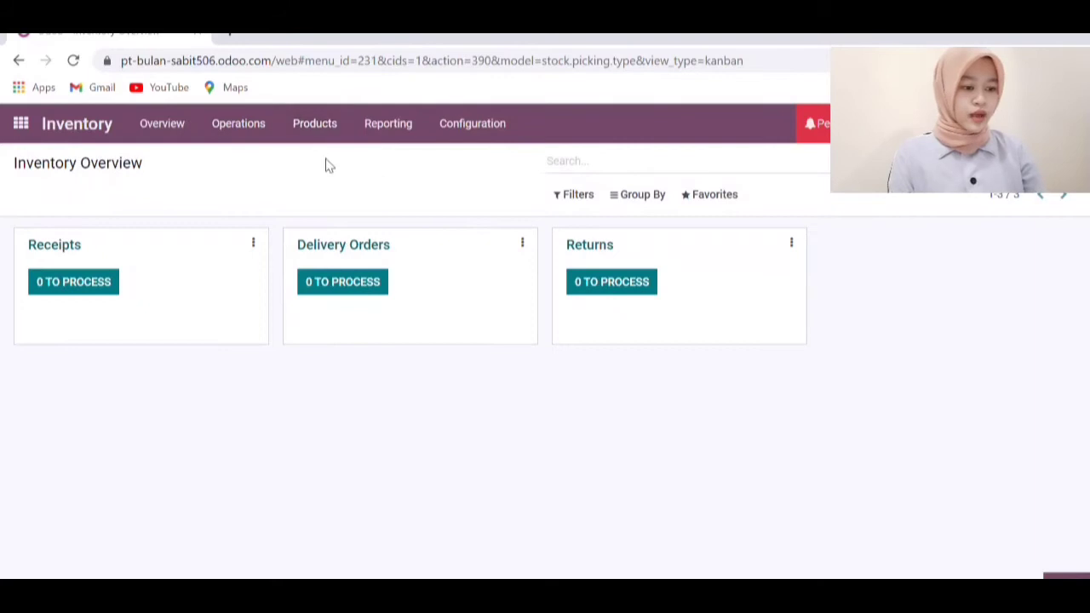
scroll(530, 329, down, 3)
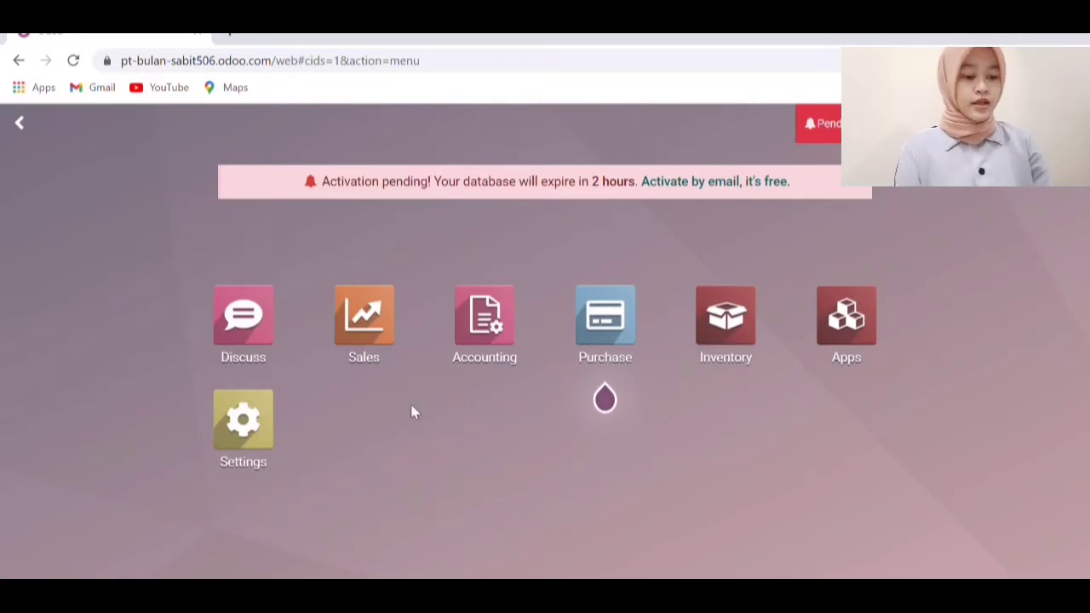
click(378, 327)
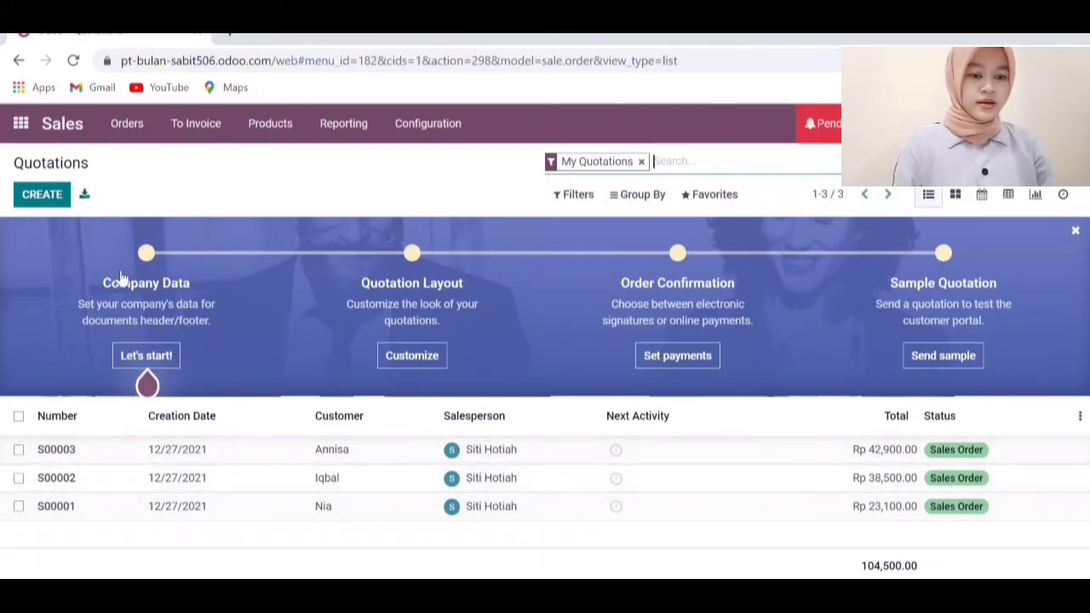
Start a new quotation and create the typed customer name as a new customer
click(56, 205)
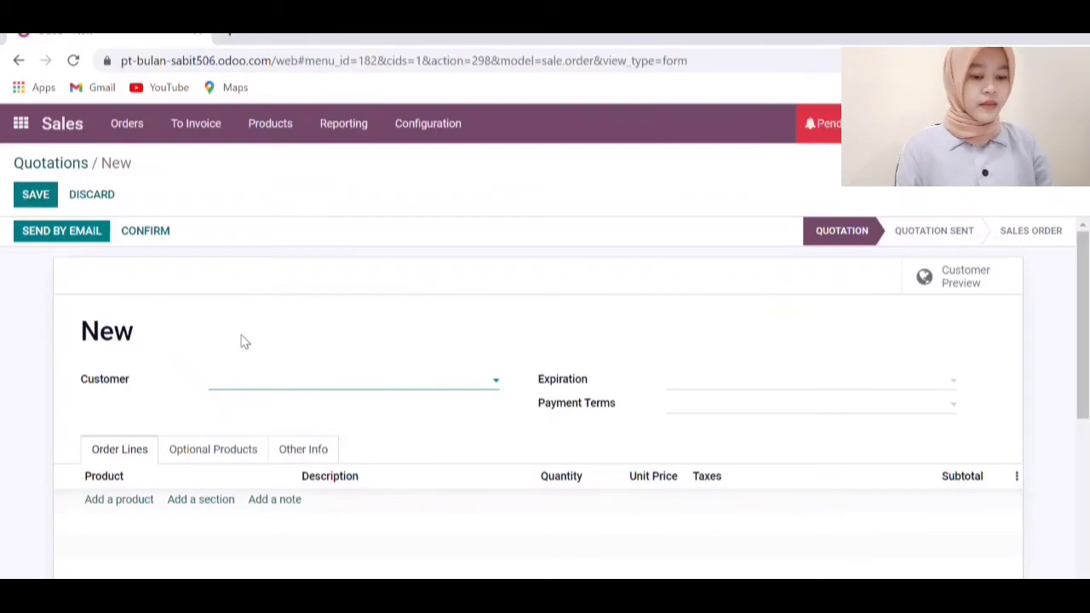
click(275, 392)
text(Alisa)
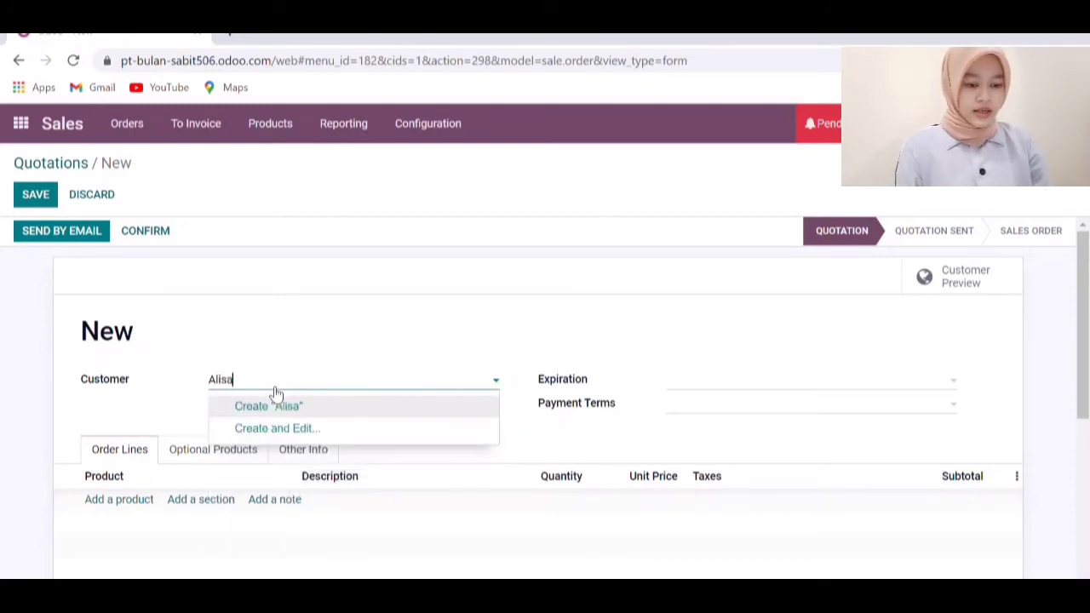
click(257, 406)
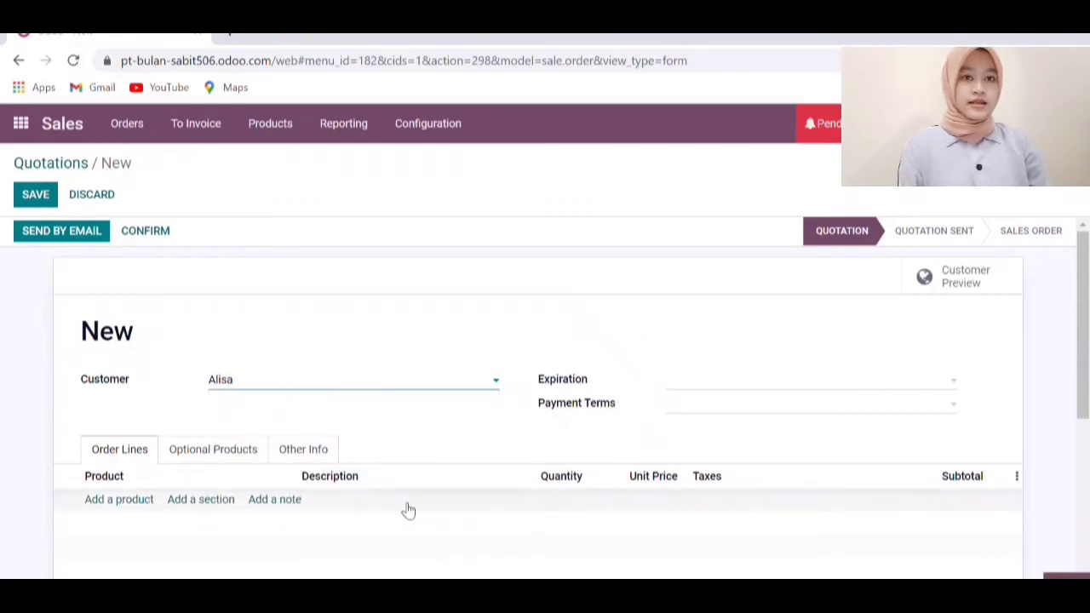
Add Bubur Kacang Hijau and Seblak Bakso as the first two order lines
click(132, 502)
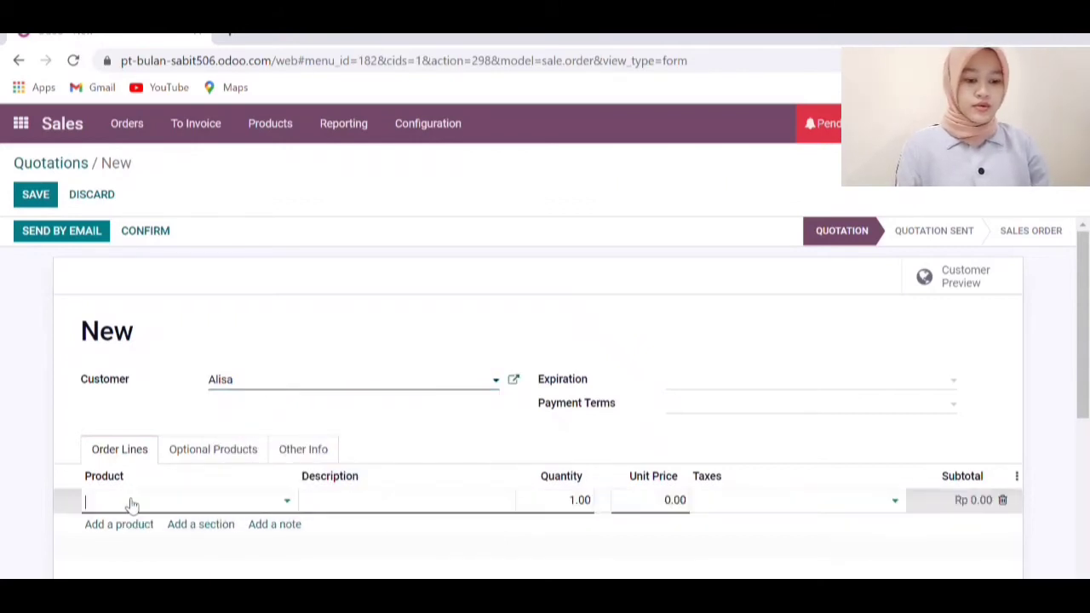
click(288, 502)
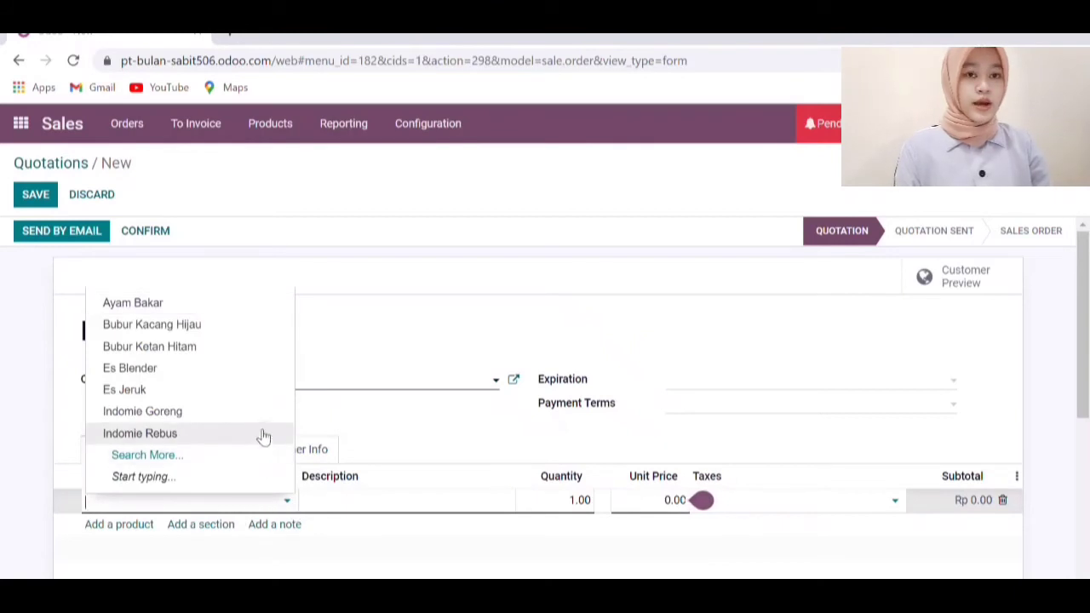
click(256, 330)
click(252, 511)
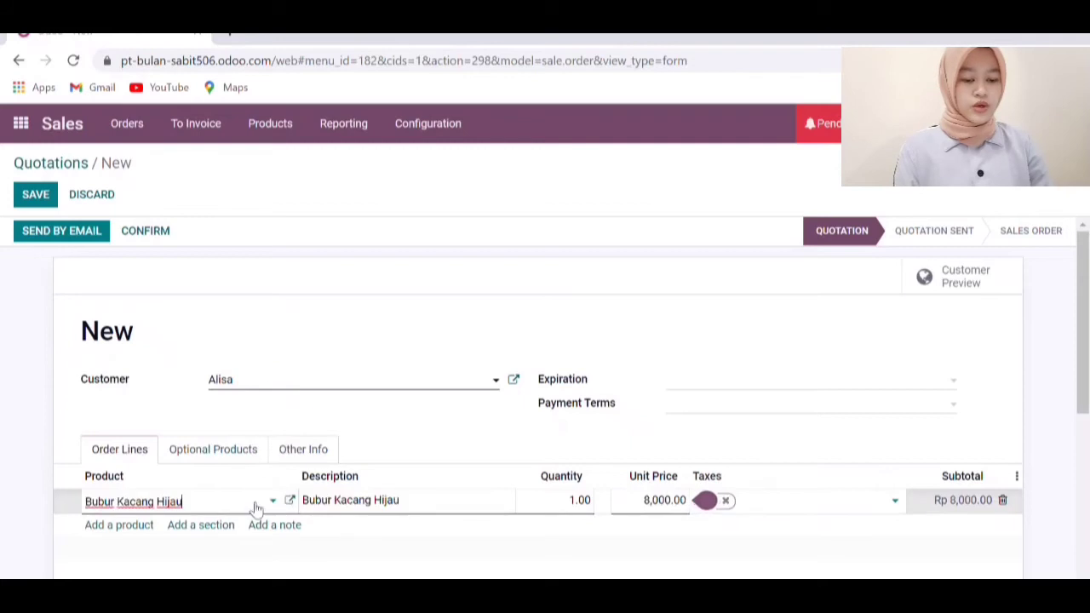
click(143, 524)
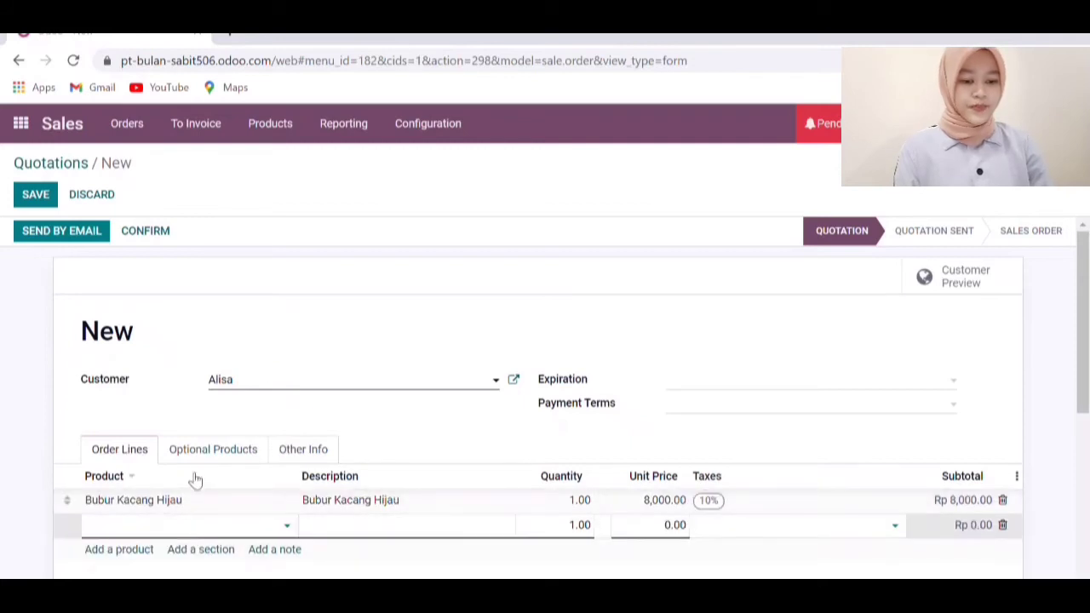
text(Se)
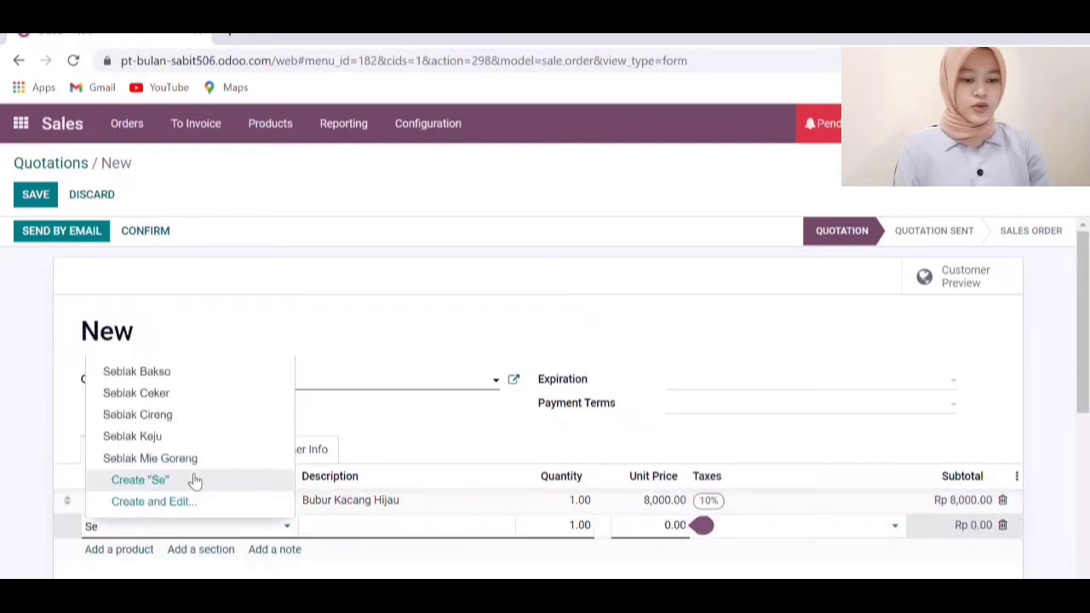
click(216, 372)
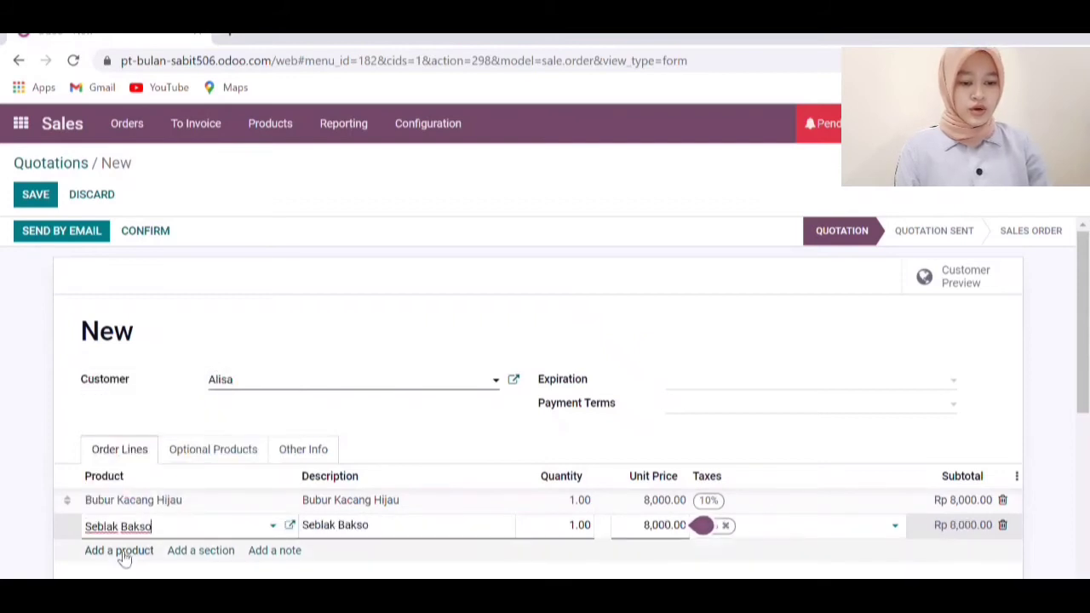
Add Pisang Bakar, Es Jeruk and Kopi Susu as further order lines
click(124, 551)
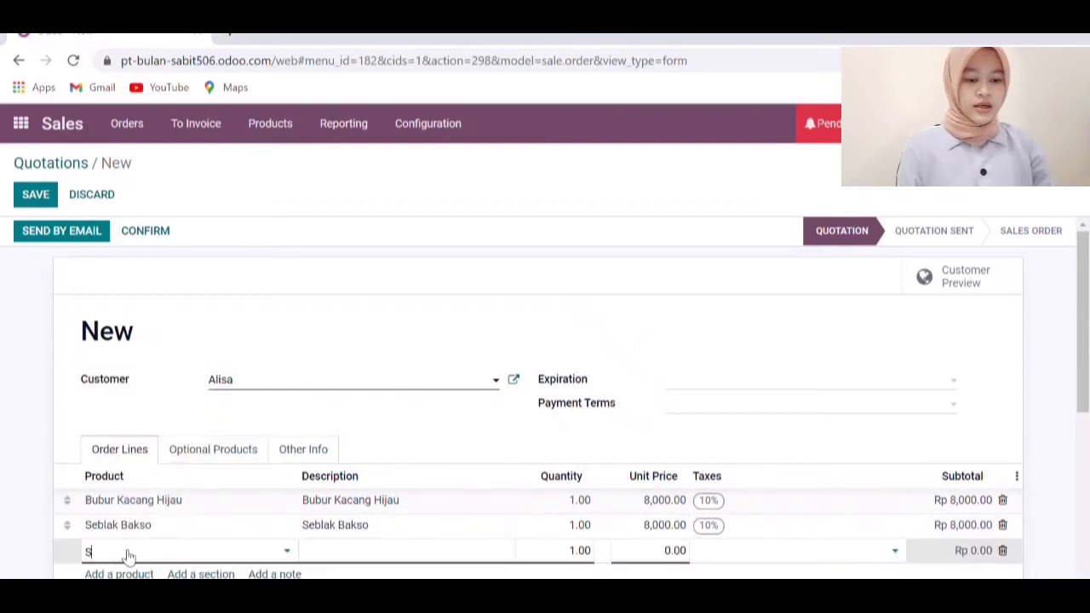
text(S)
click(159, 443)
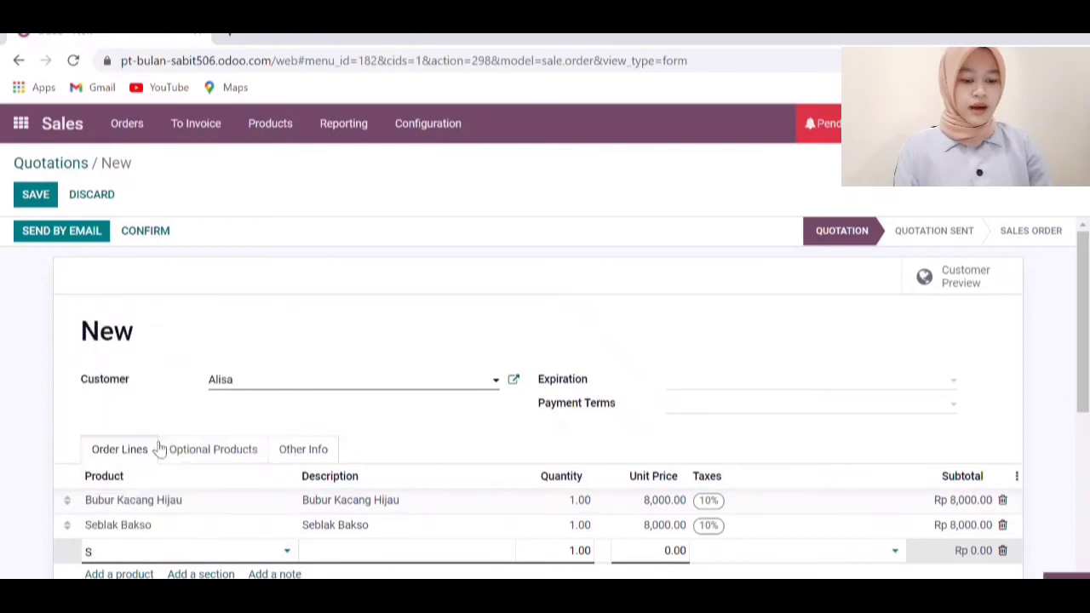
scroll(307, 413, down, 2)
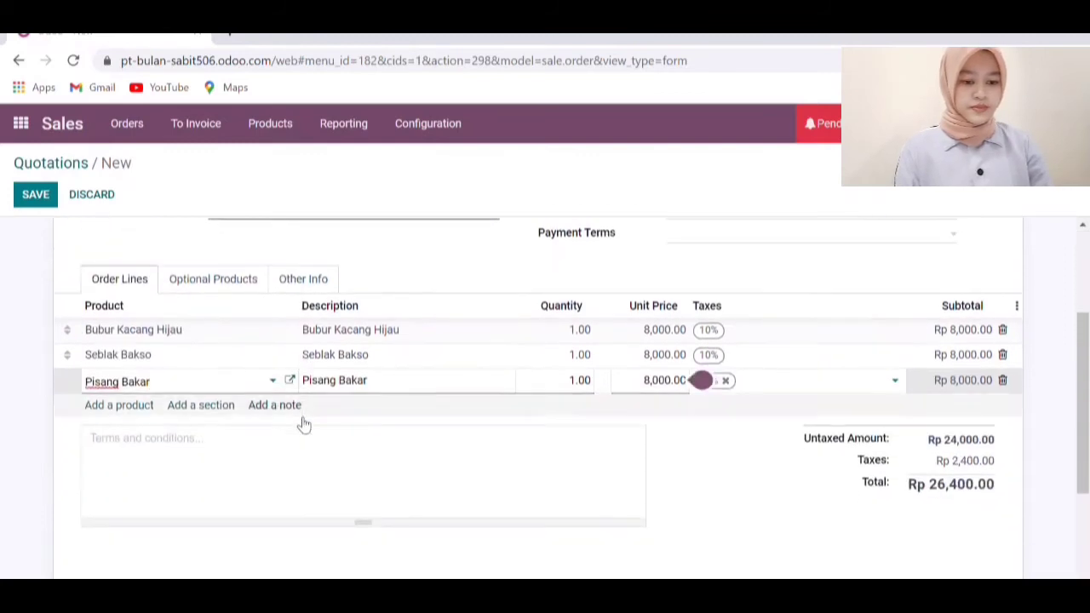
click(143, 409)
text(E)
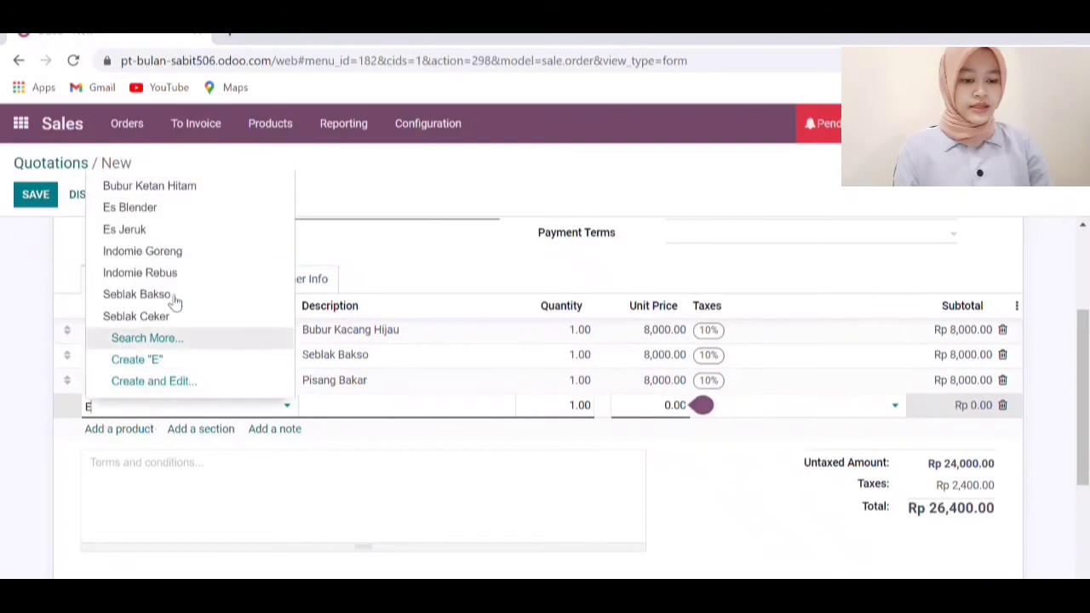
click(175, 233)
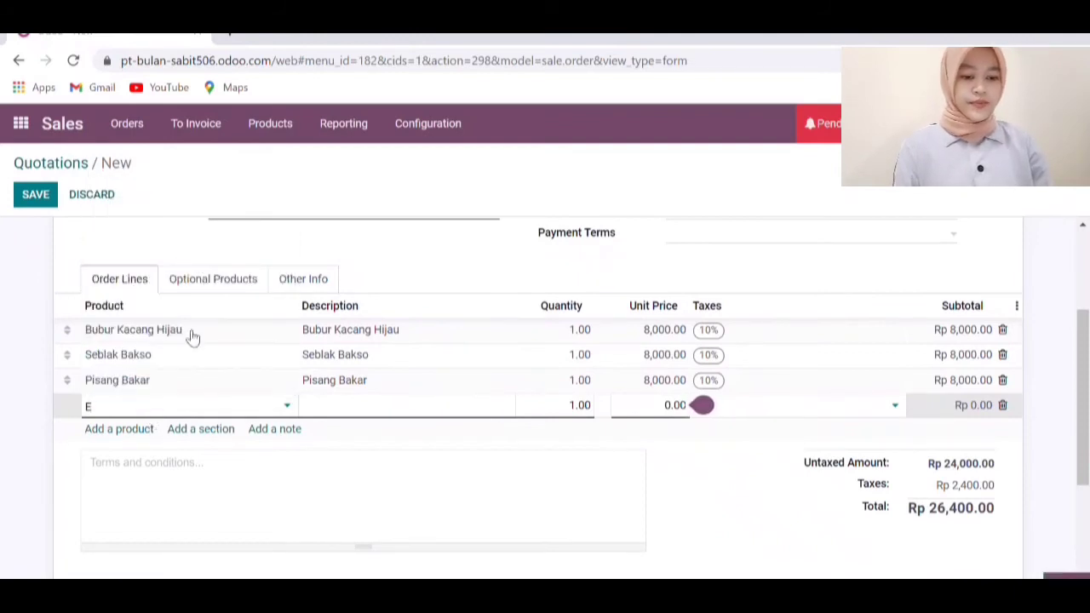
click(148, 429)
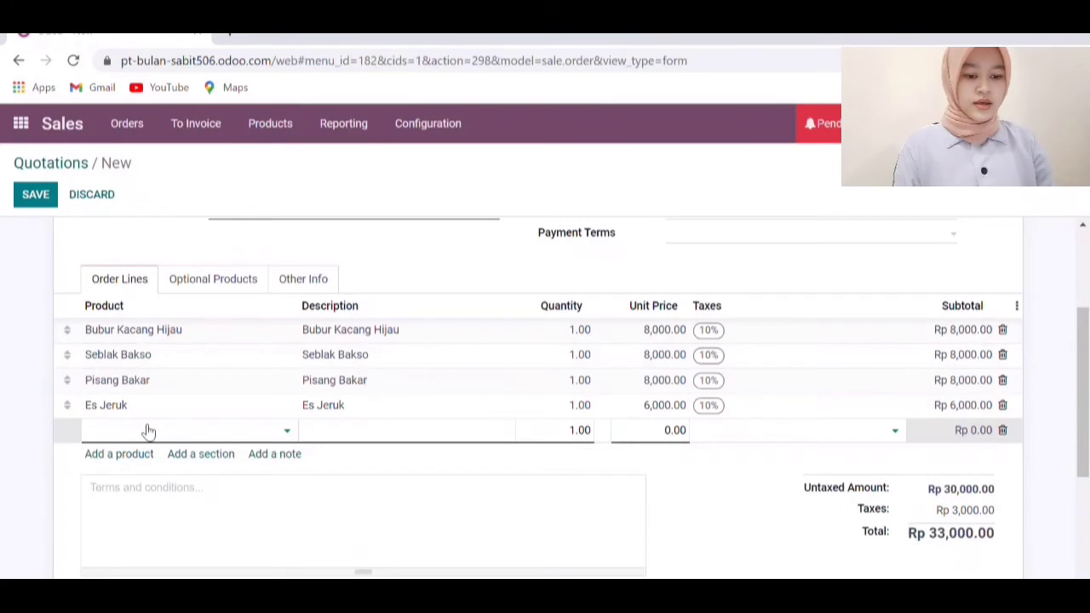
text(K)
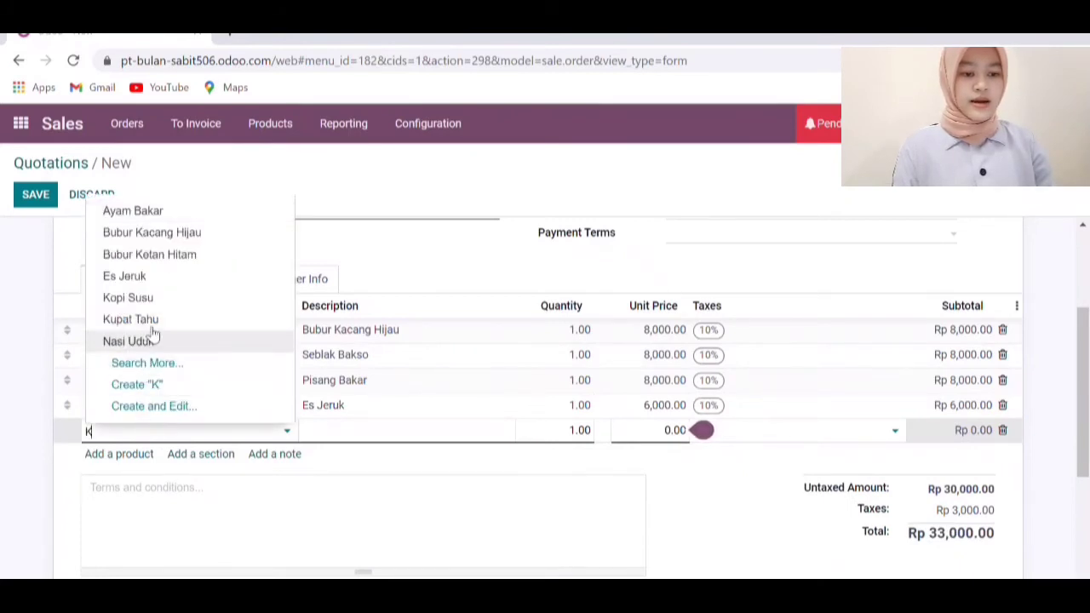
click(164, 298)
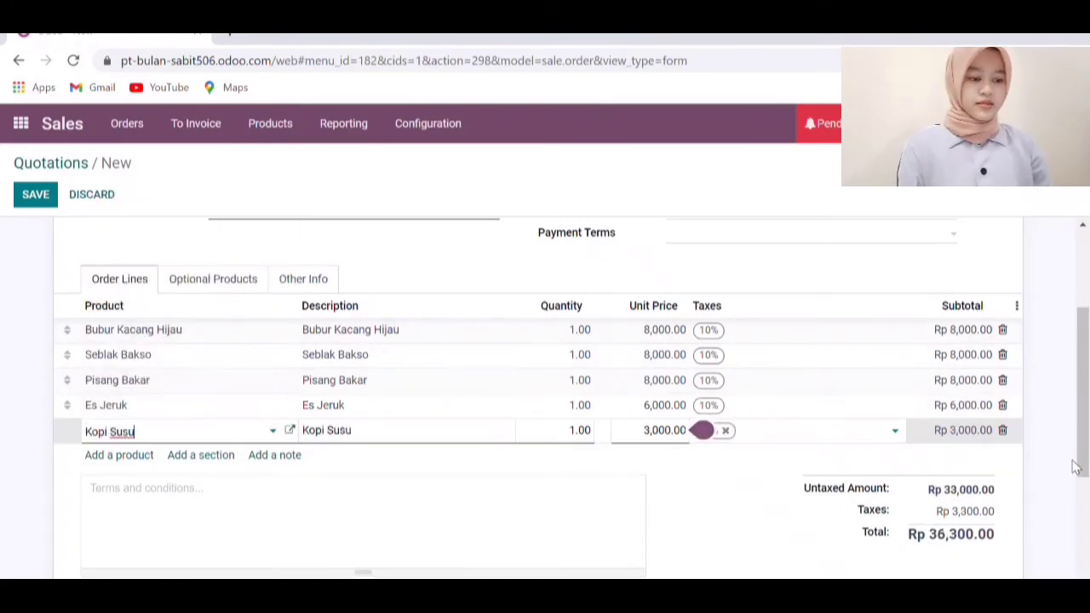
scroll(890, 433, down, 1)
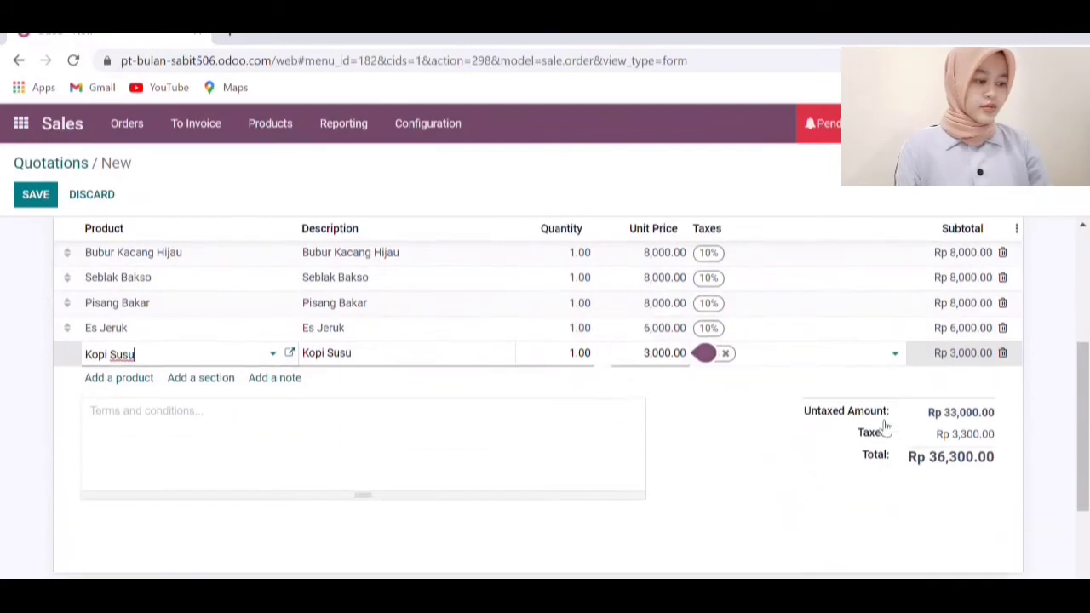
scroll(746, 417, up, 3)
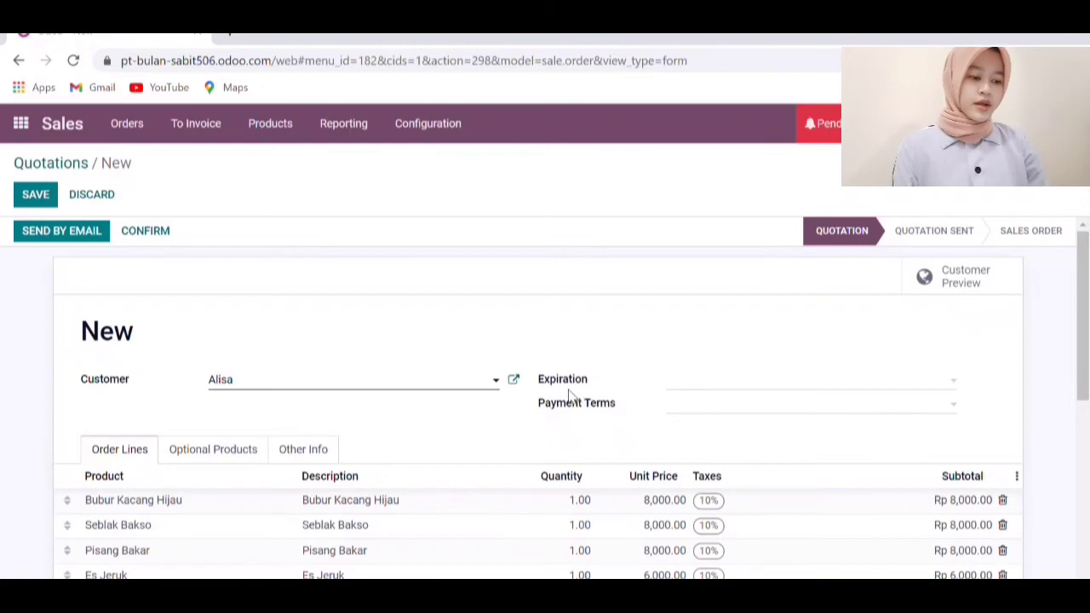
Pick December 27, 2021 as the expiration date and Immediate Payment terms
click(933, 385)
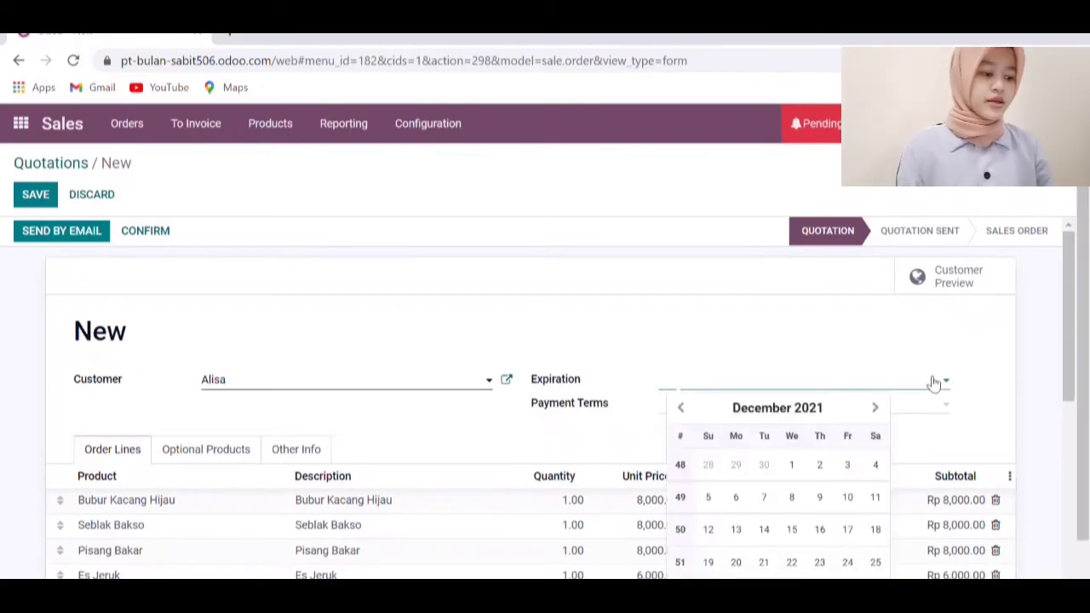
scroll(789, 559, down, 1)
click(754, 300)
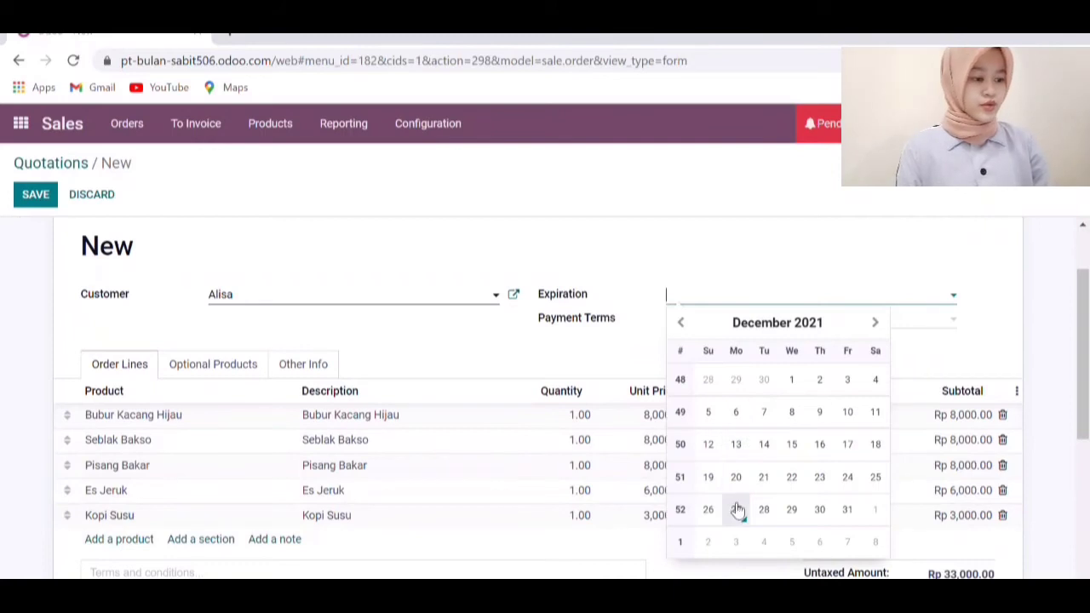
click(735, 509)
click(758, 327)
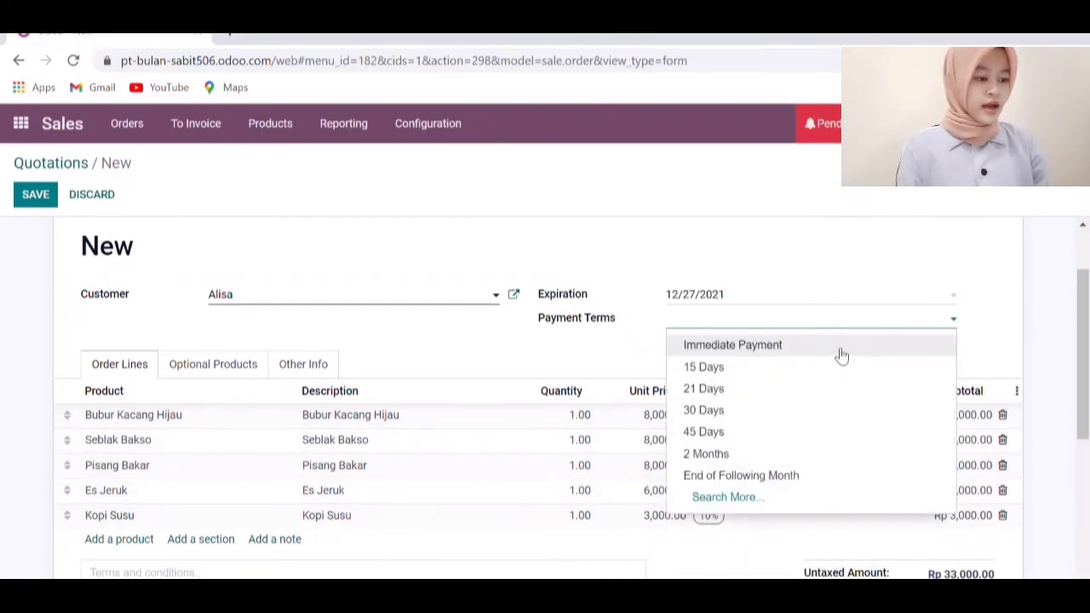
click(841, 355)
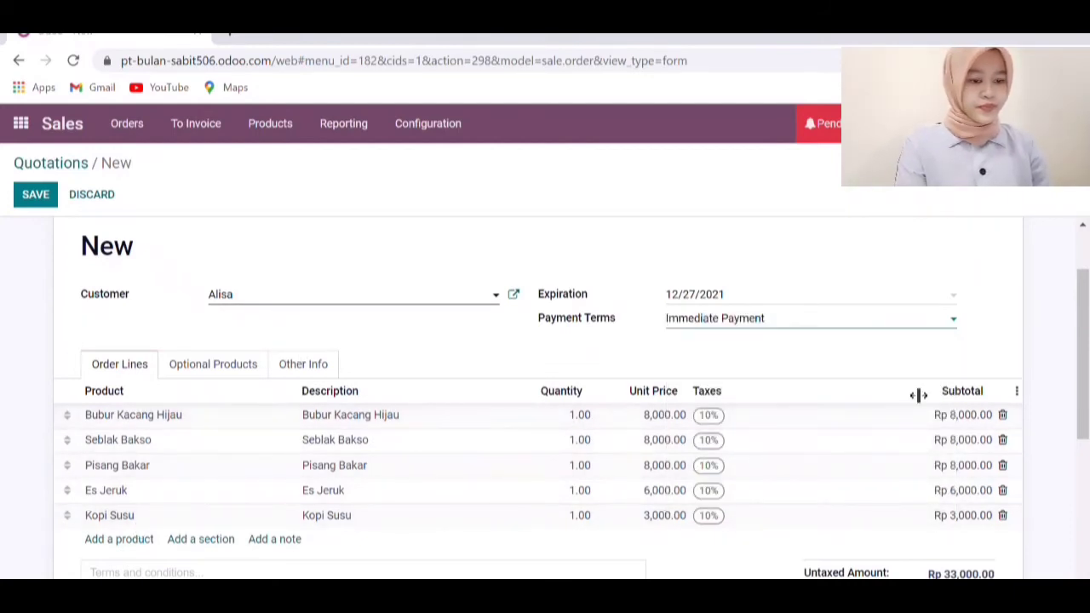
Save quotation S00004 and confirm it into a sales order
click(34, 196)
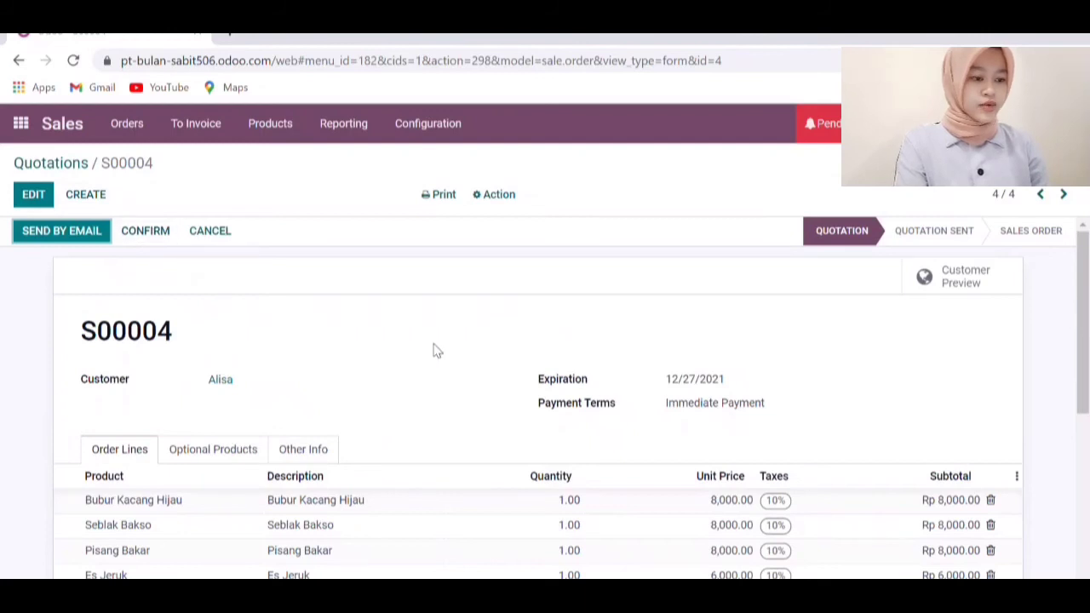
scroll(504, 349, down, 3)
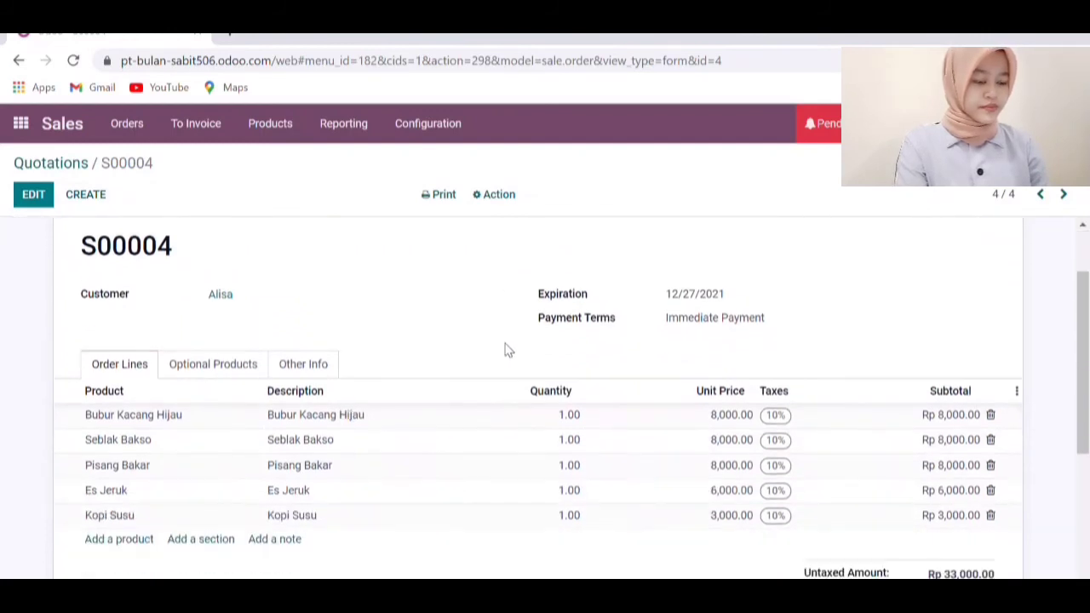
scroll(505, 349, up, 3)
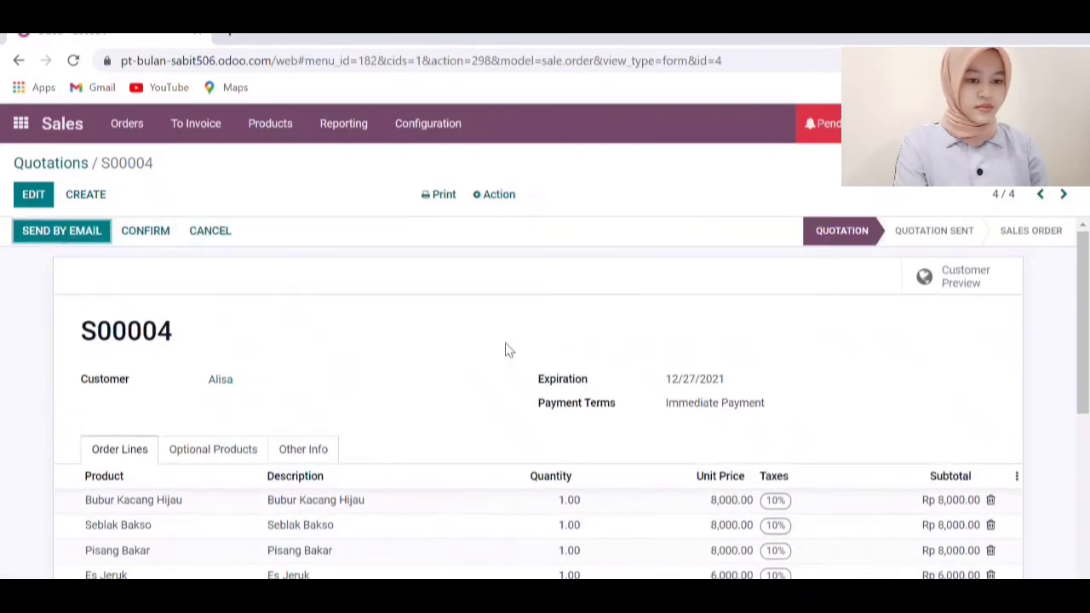
click(163, 237)
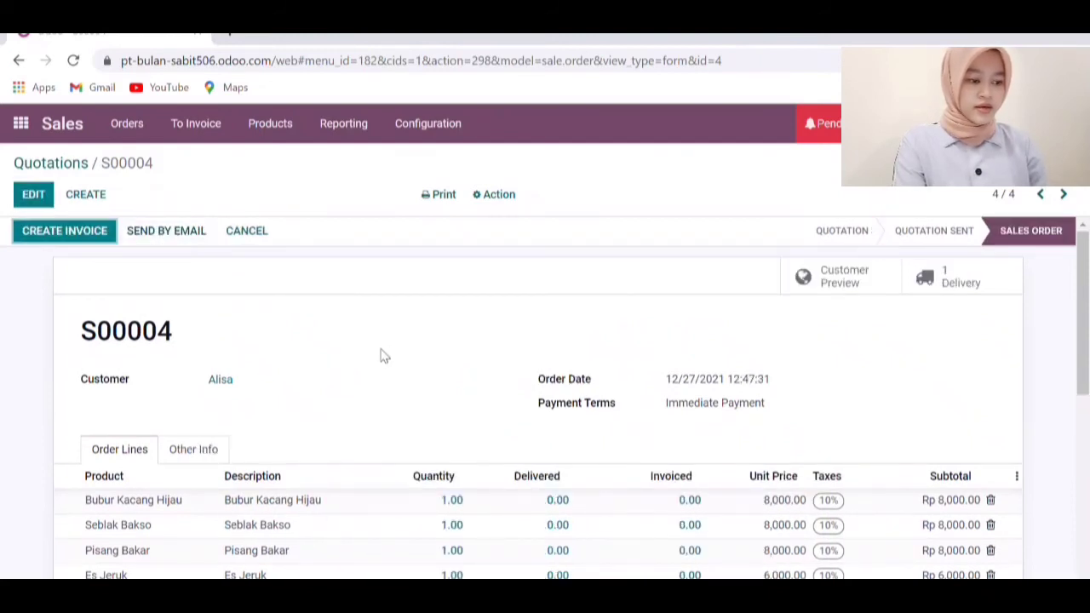
scroll(383, 355, down, 5)
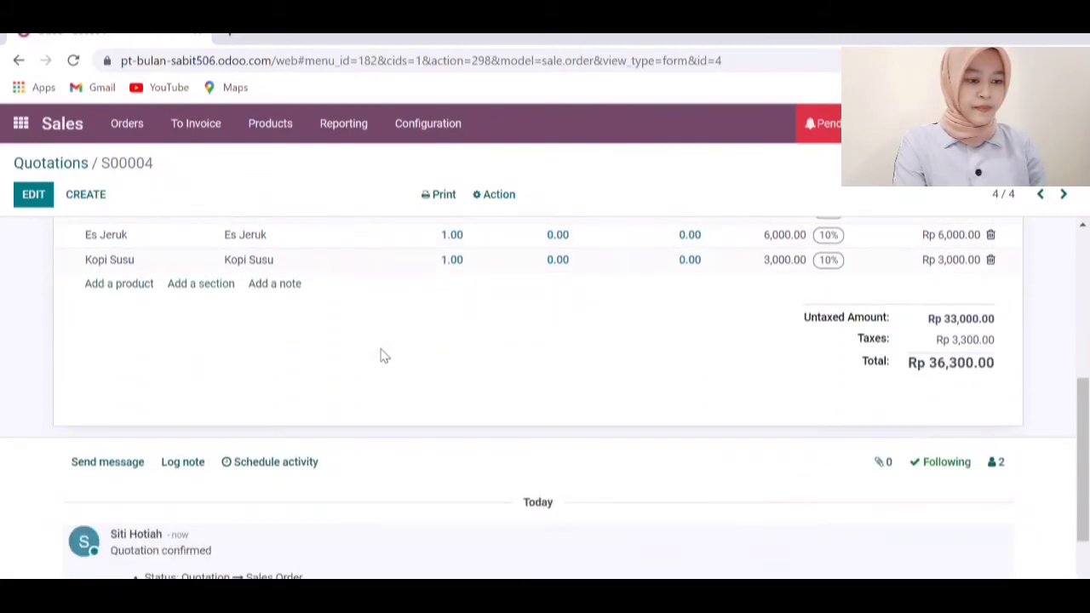
scroll(382, 356, up, 5)
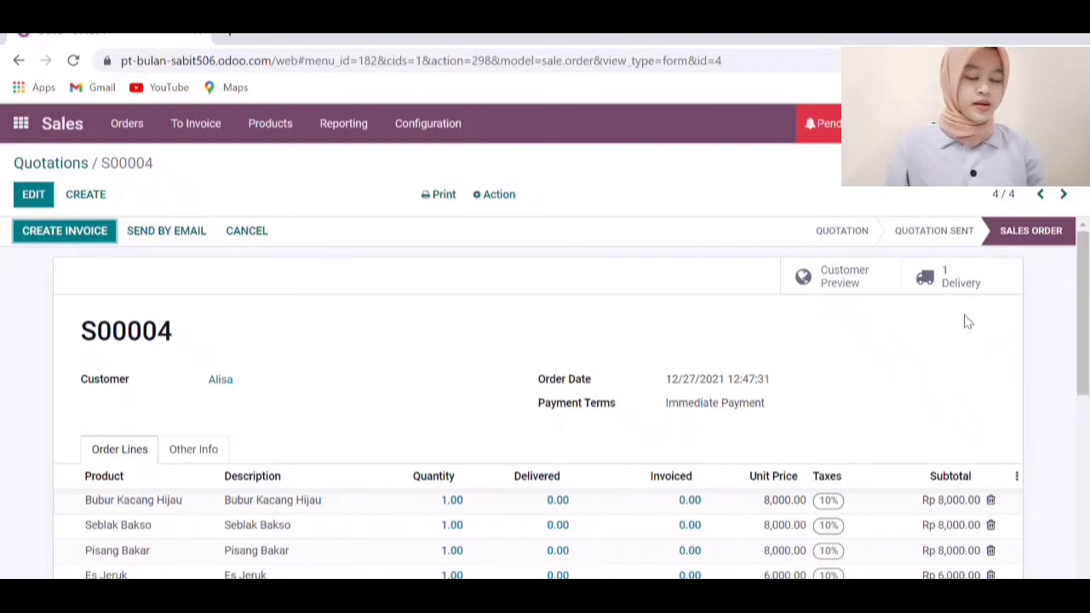
Create a regular invoice from S00004 and post it as INV/2021/00003 for Rp 36,300.00
click(95, 238)
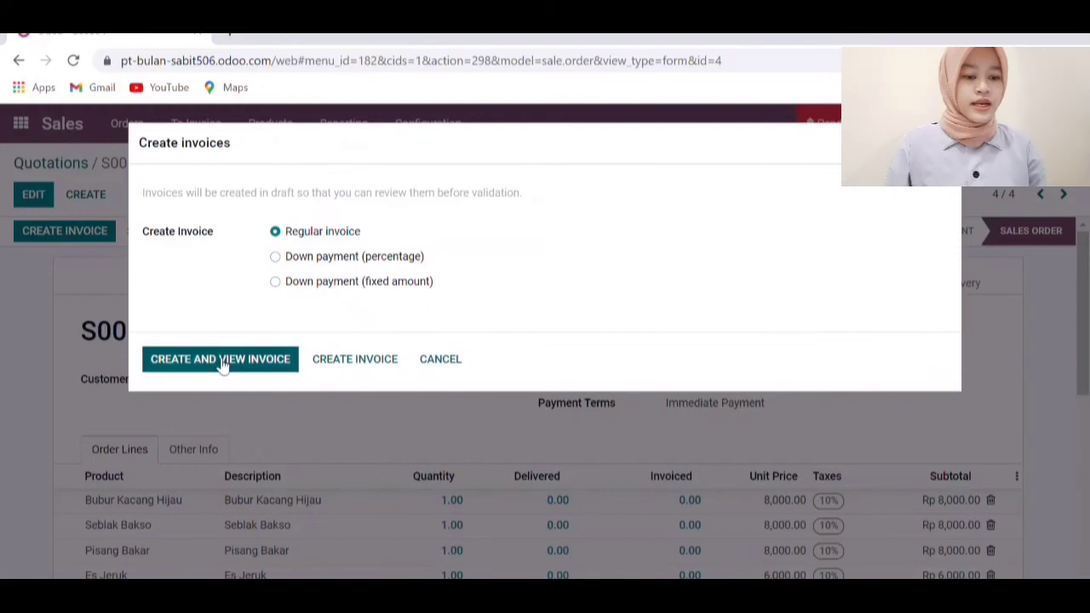
click(221, 361)
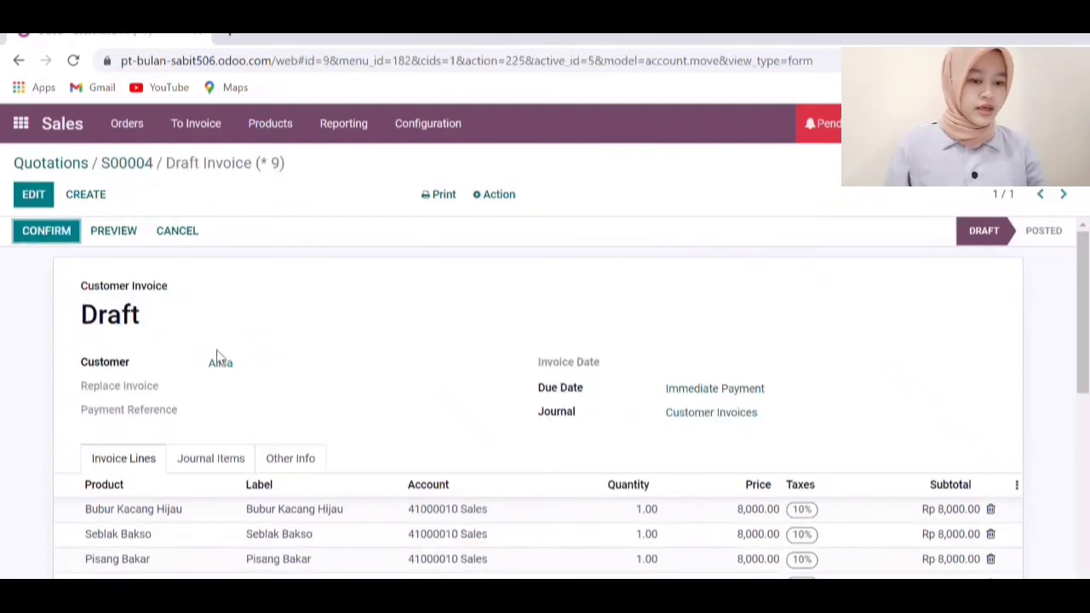
click(73, 238)
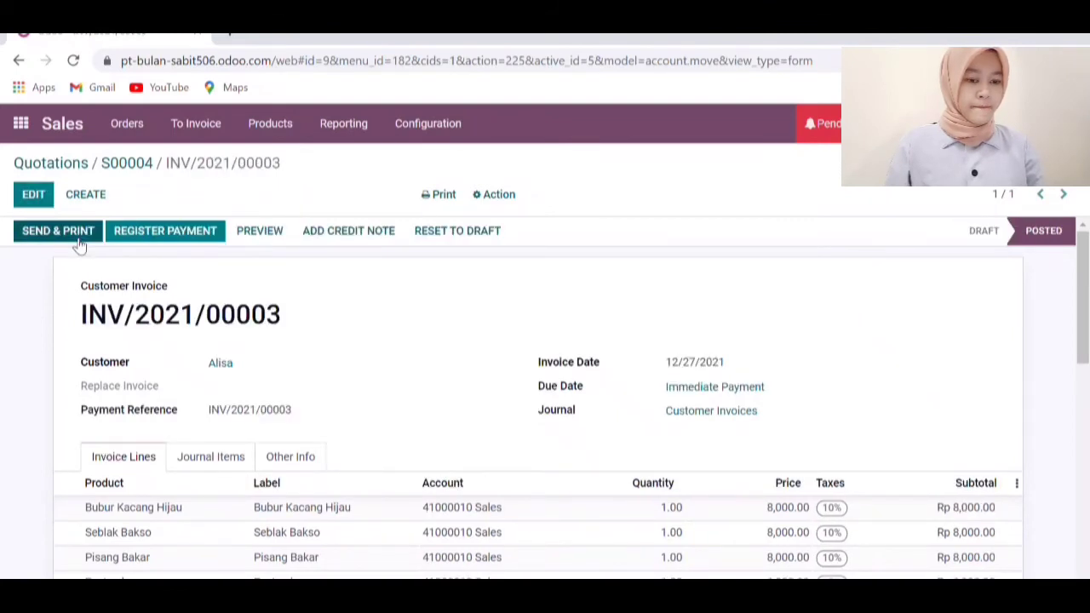
click(79, 241)
scroll(394, 315, down, 3)
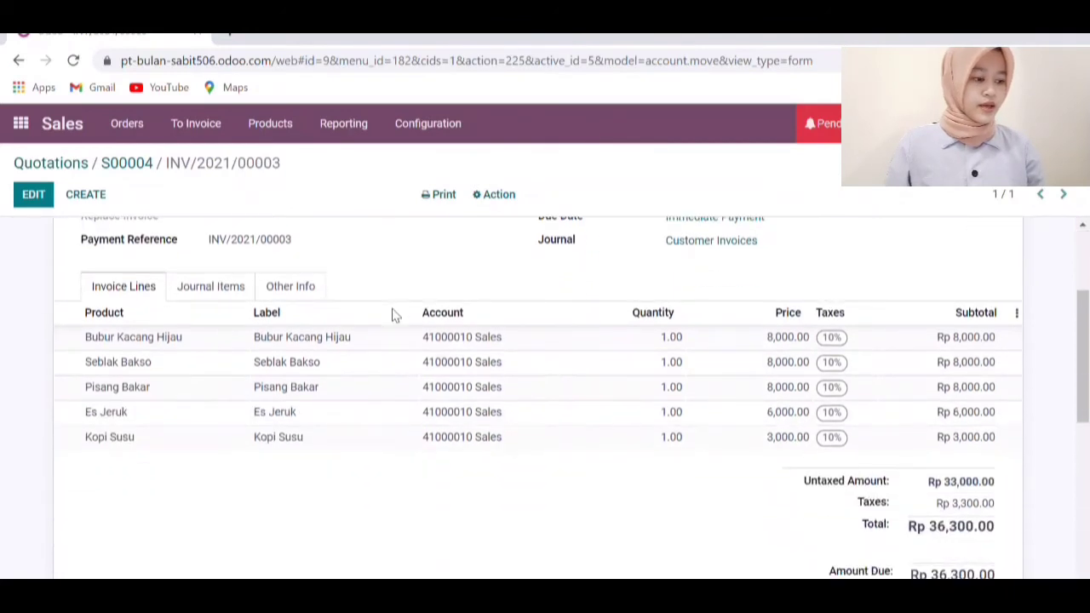
scroll(396, 316, down, 2)
scroll(397, 316, up, 5)
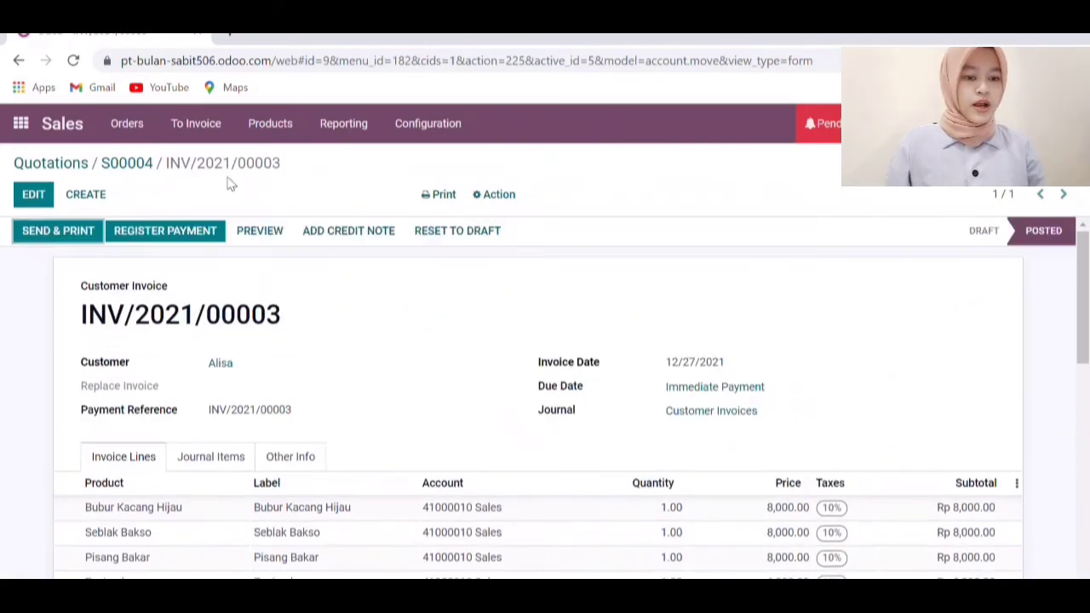
Pay INV/2021/00003 in full via the Cash journal and return to Quotations
click(166, 235)
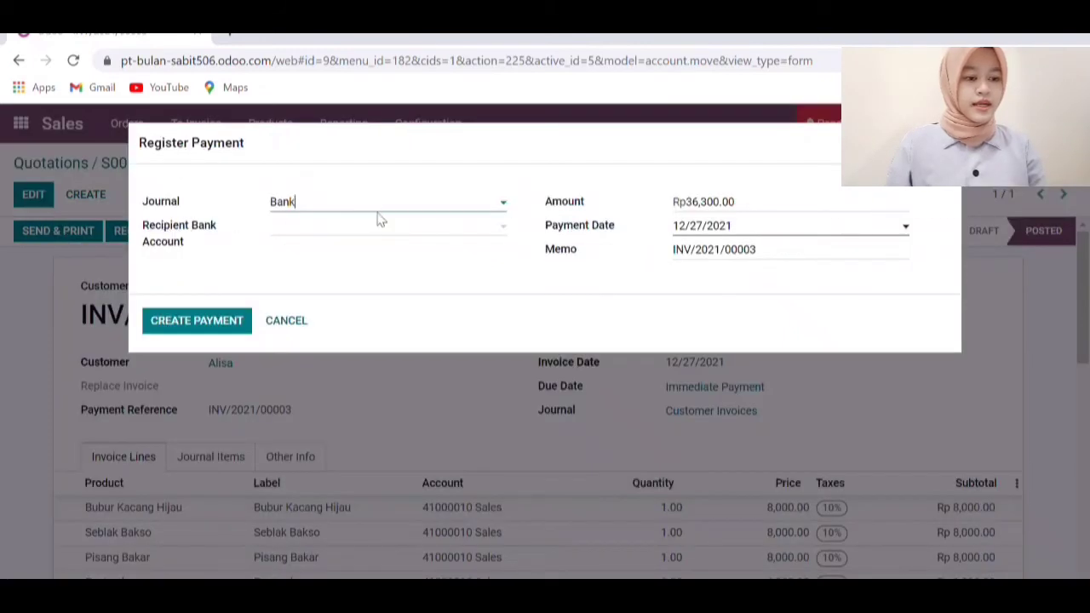
click(506, 207)
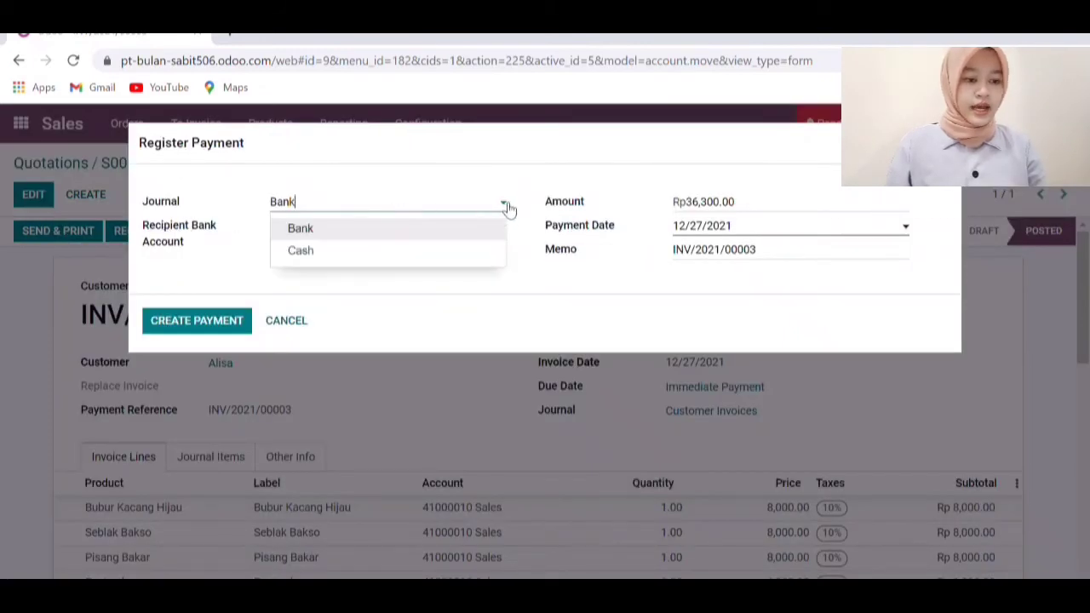
click(302, 251)
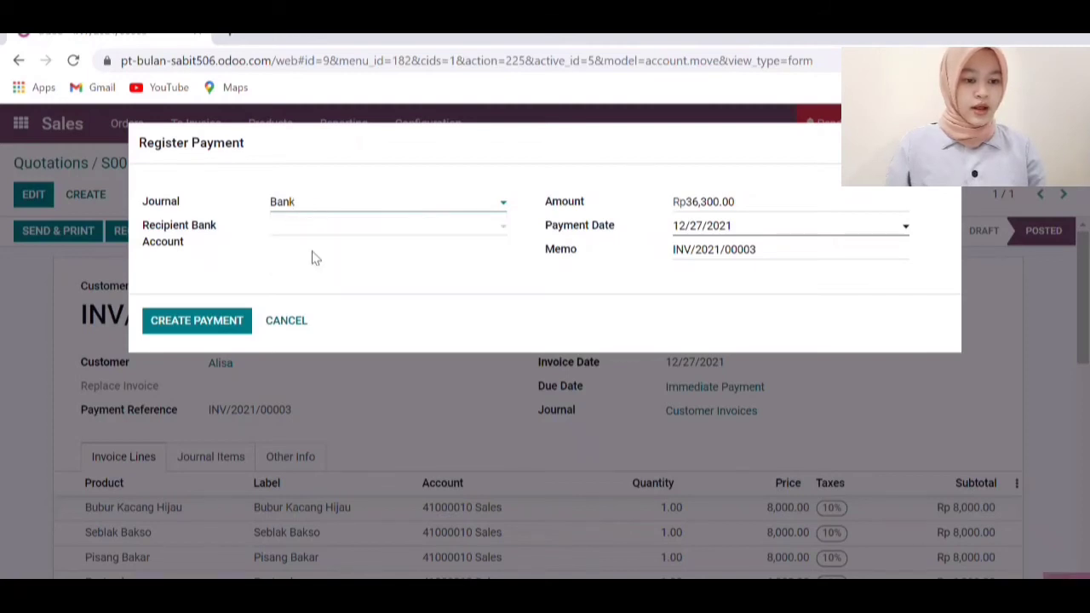
click(231, 331)
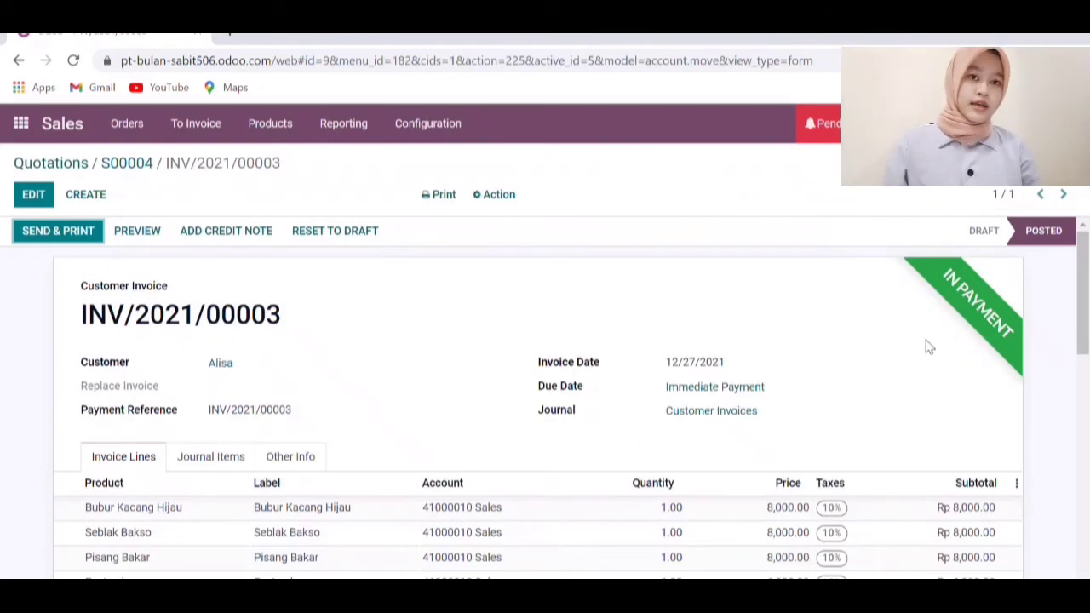
scroll(681, 399, down, 4)
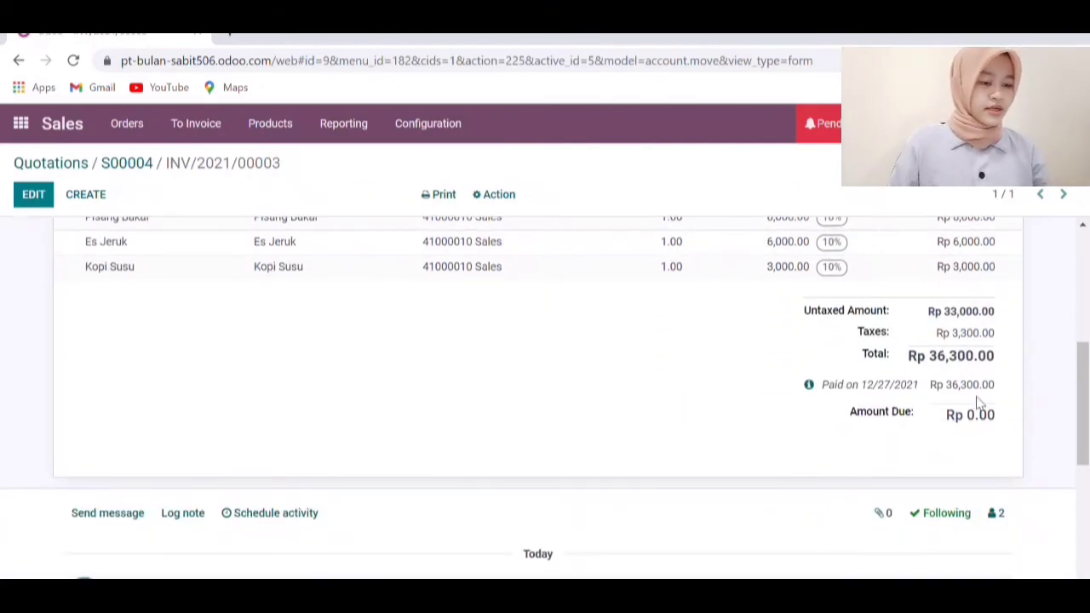
scroll(705, 401, up, 4)
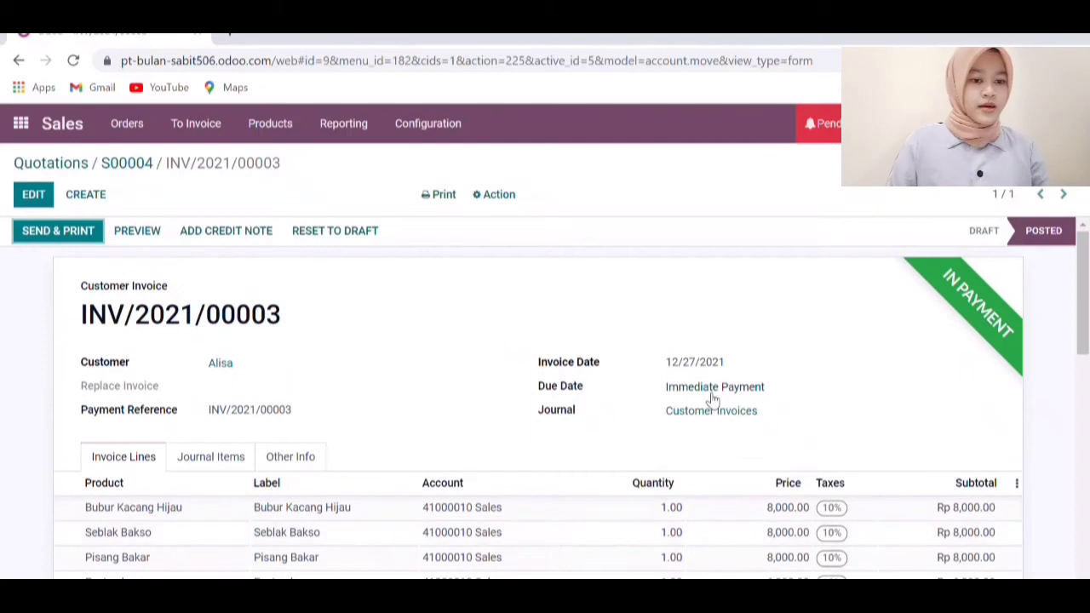
click(21, 122)
click(377, 338)
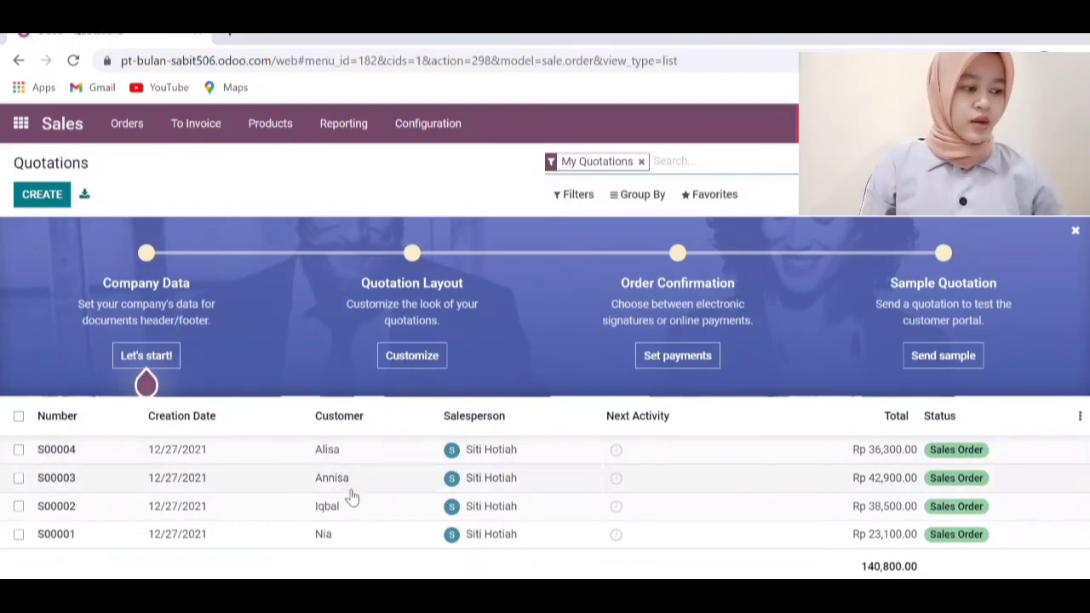
Open the Accounting app from the home menu to view its dashboard
click(21, 125)
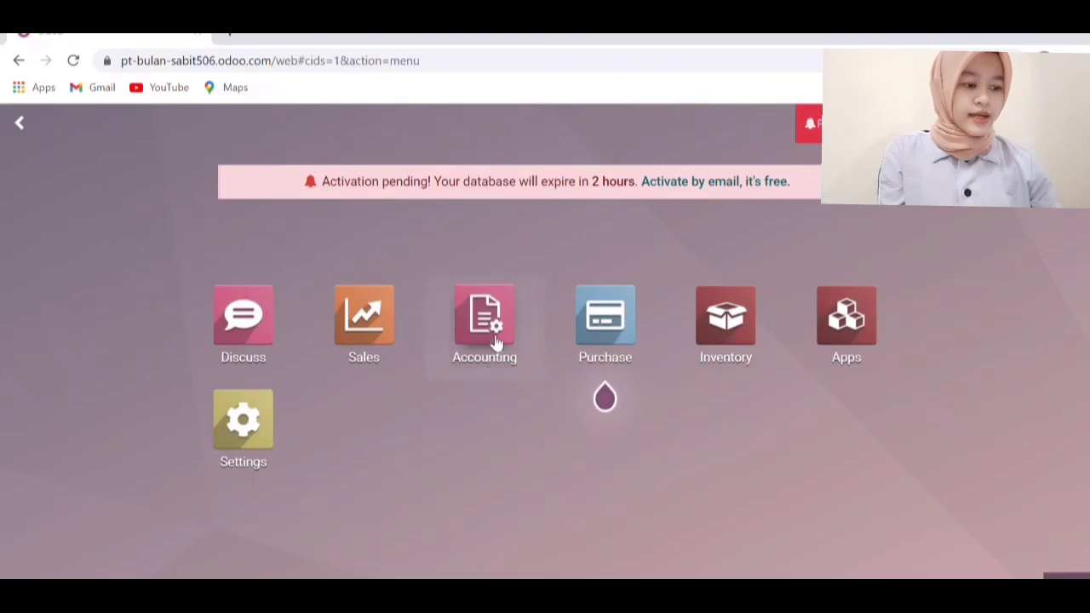
click(497, 341)
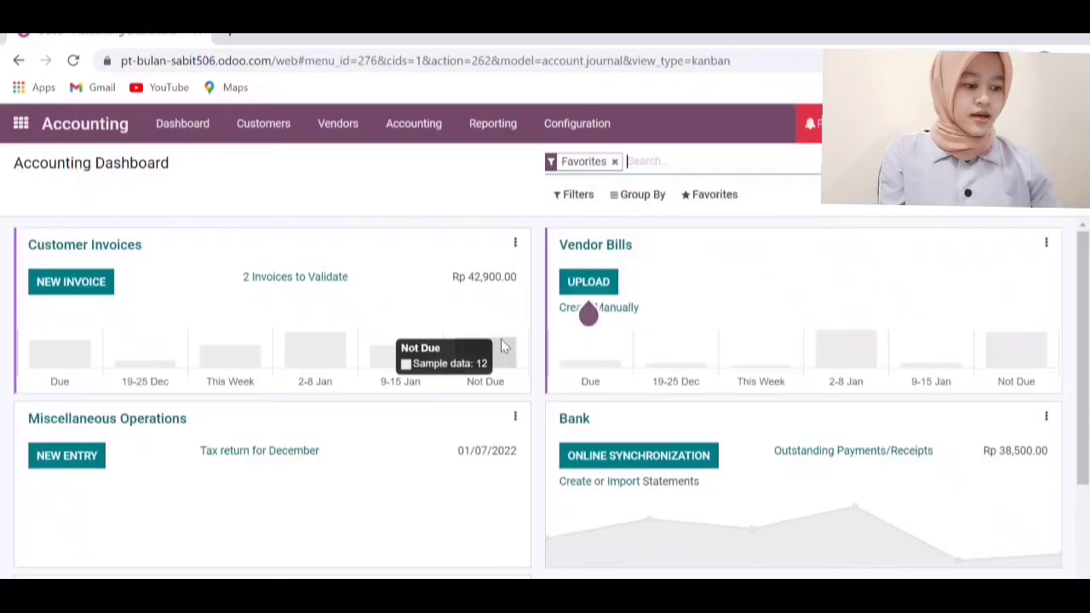
scroll(430, 346, down, 2)
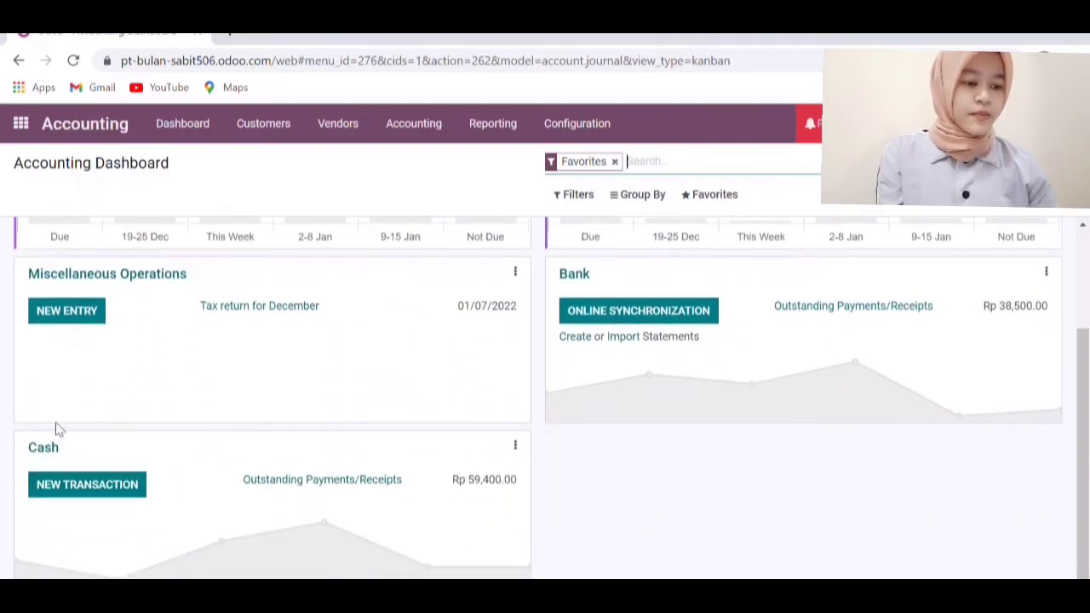
click(288, 482)
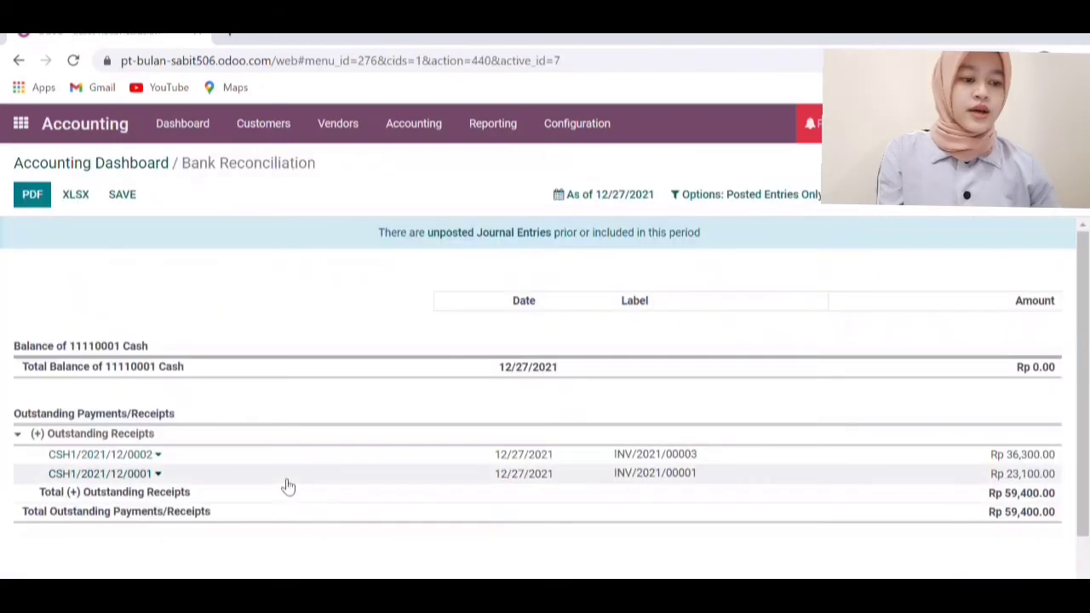
scroll(503, 360, down, 1)
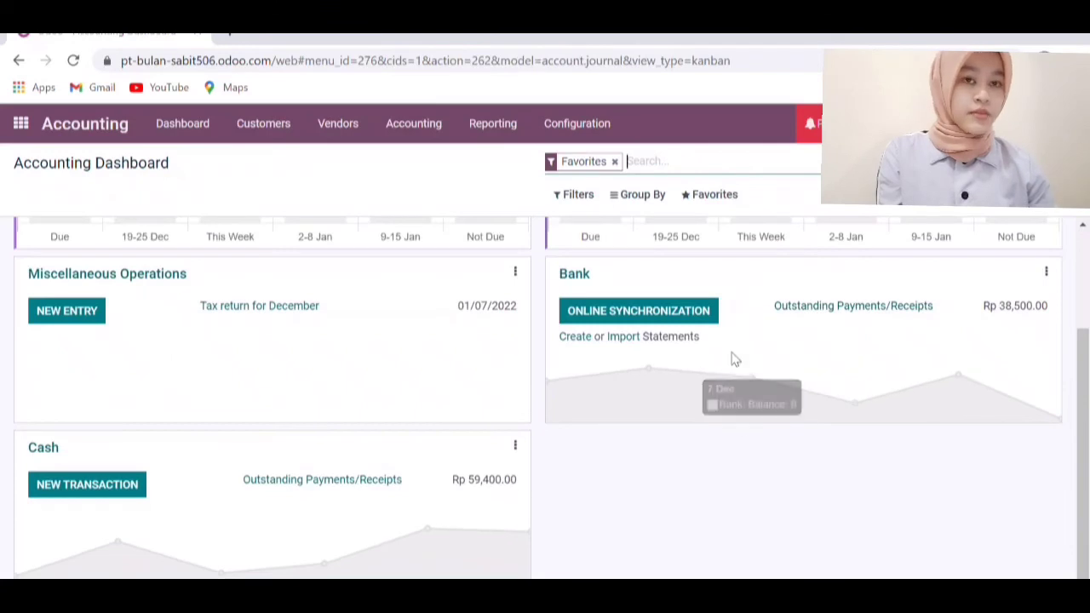
scroll(733, 360, up, 2)
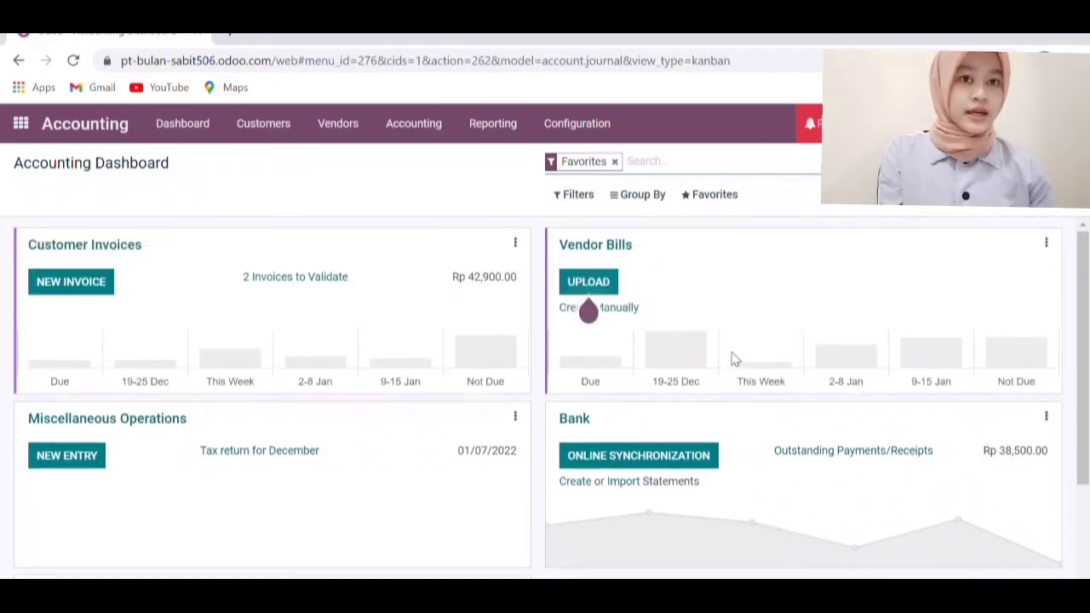
click(825, 448)
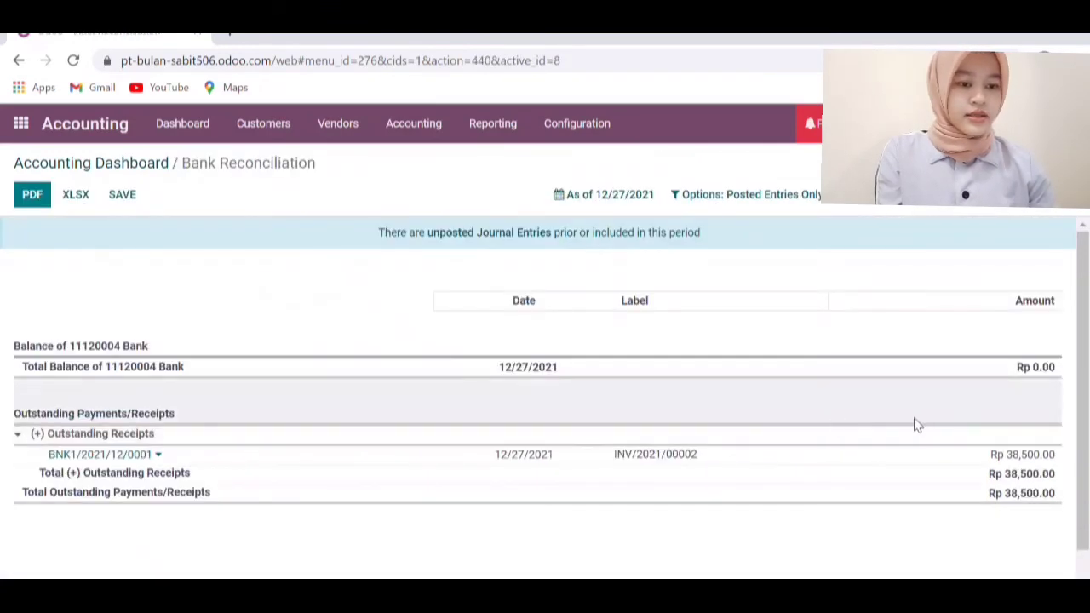
scroll(876, 403, down, 1)
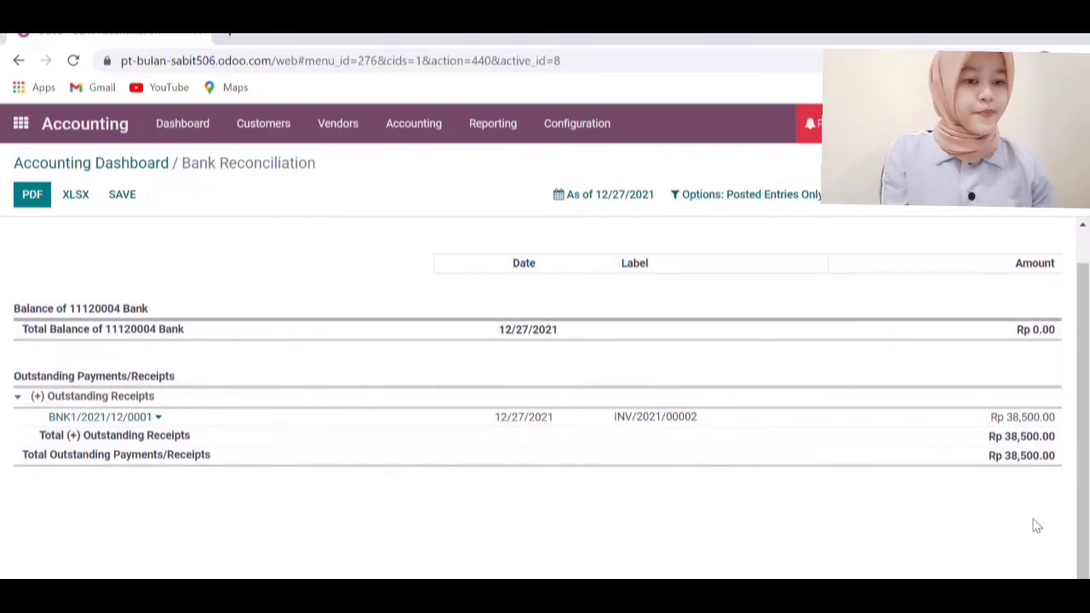
click(101, 164)
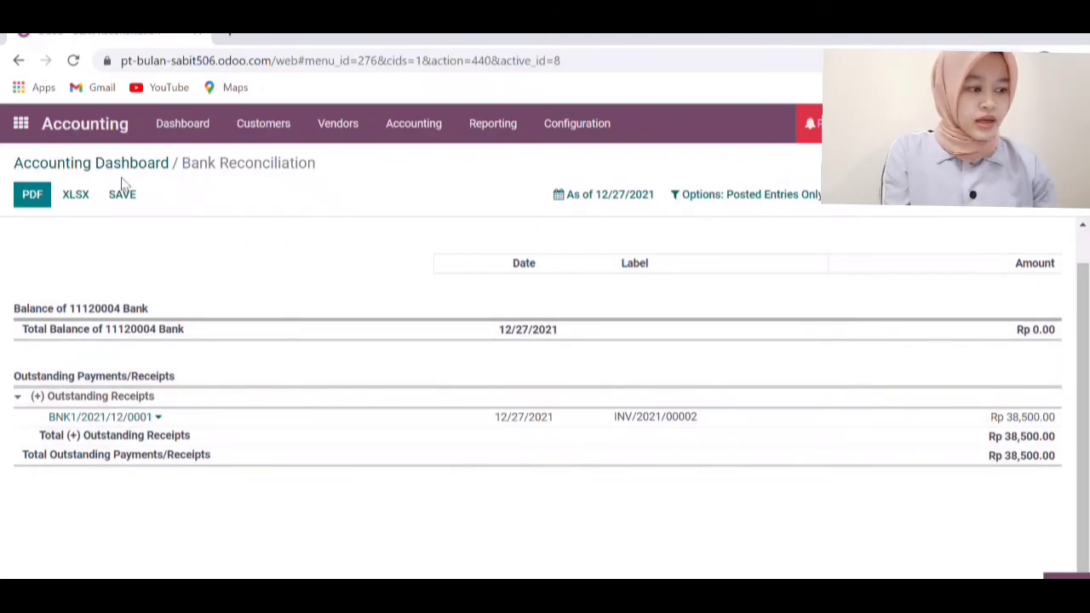
scroll(465, 338, down, 2)
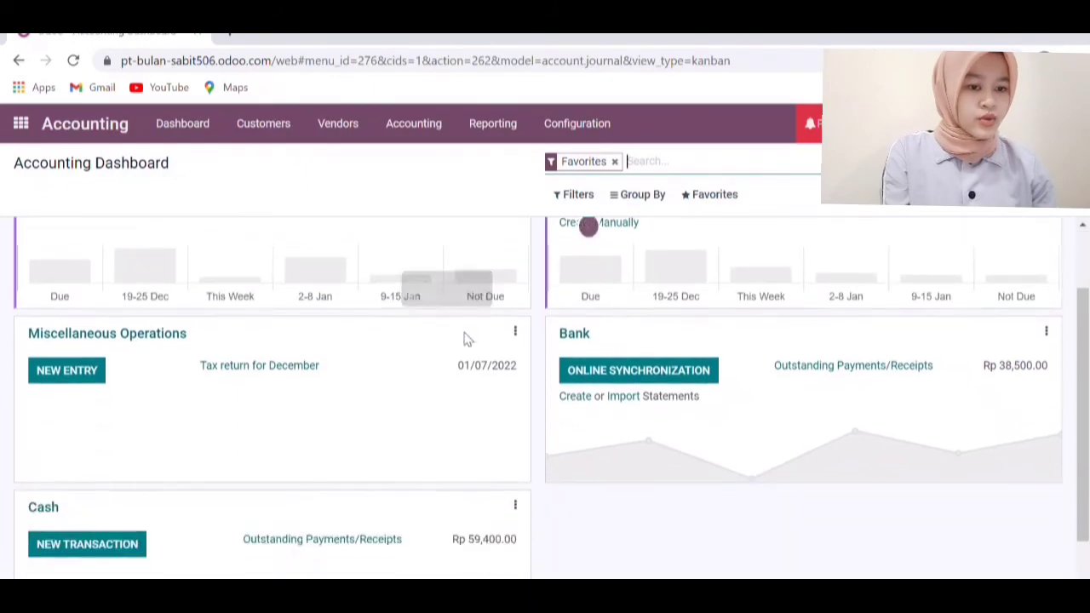
scroll(465, 338, up, 2)
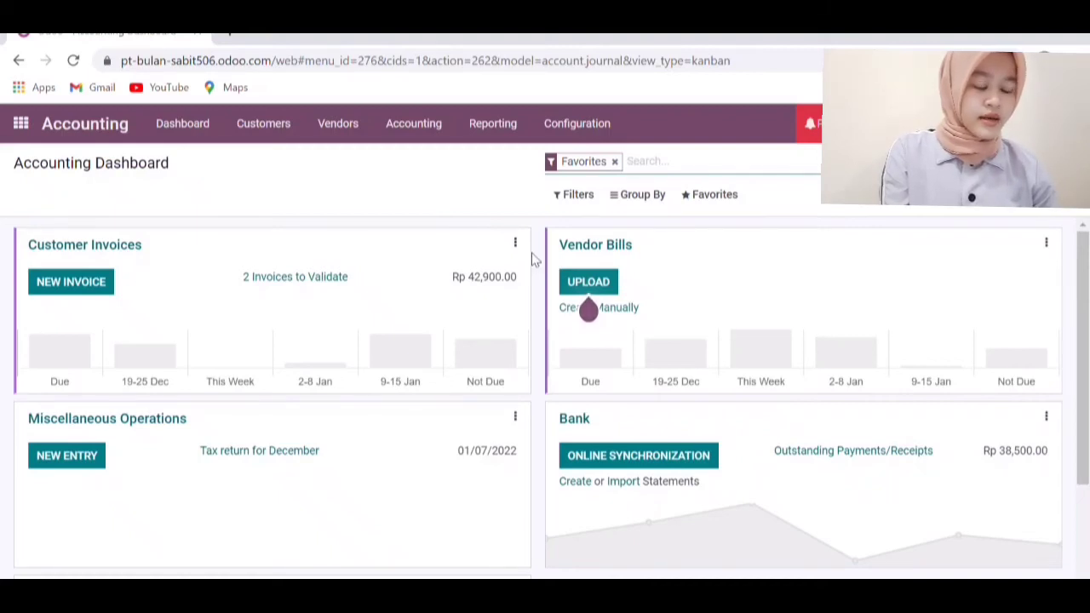
Review the 2021 Profit and Loss report down to Net Profit: Rp 89,000.00 income and net profit
click(508, 126)
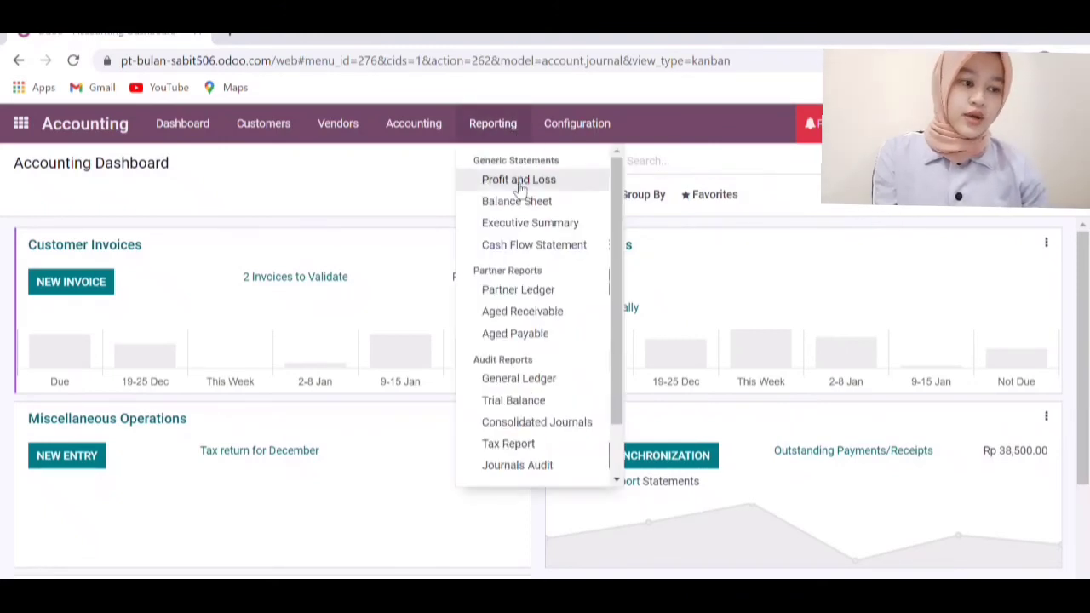
click(520, 181)
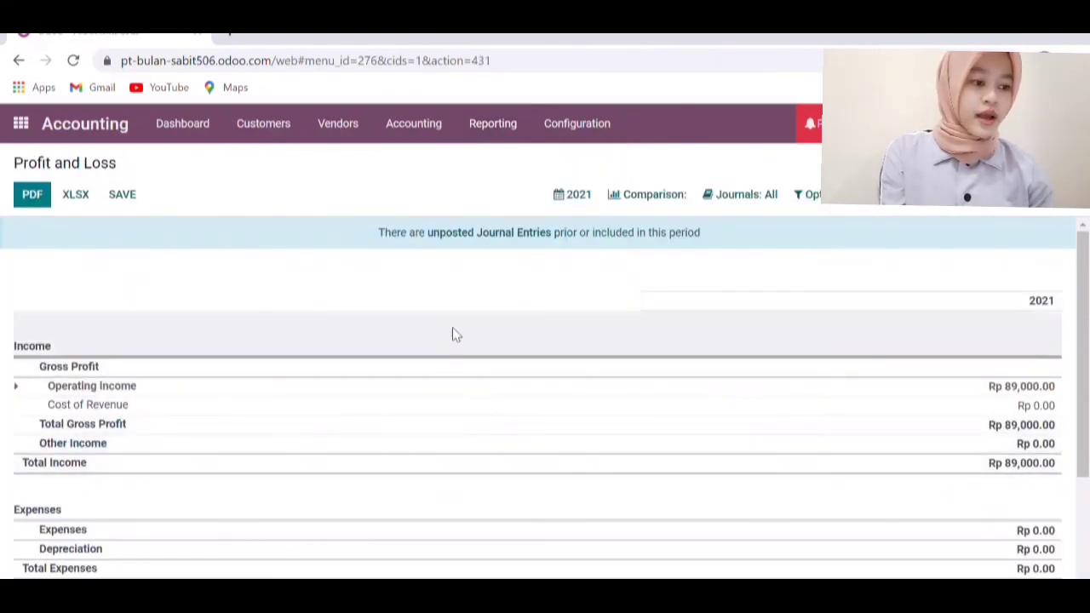
scroll(452, 333, down, 1)
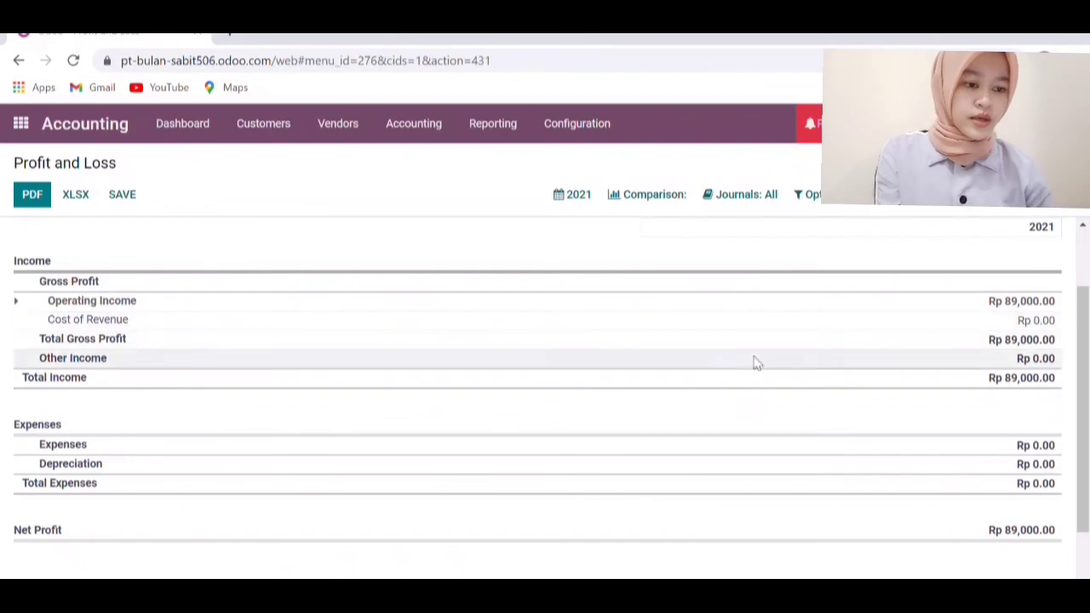
scroll(569, 436, down, 1)
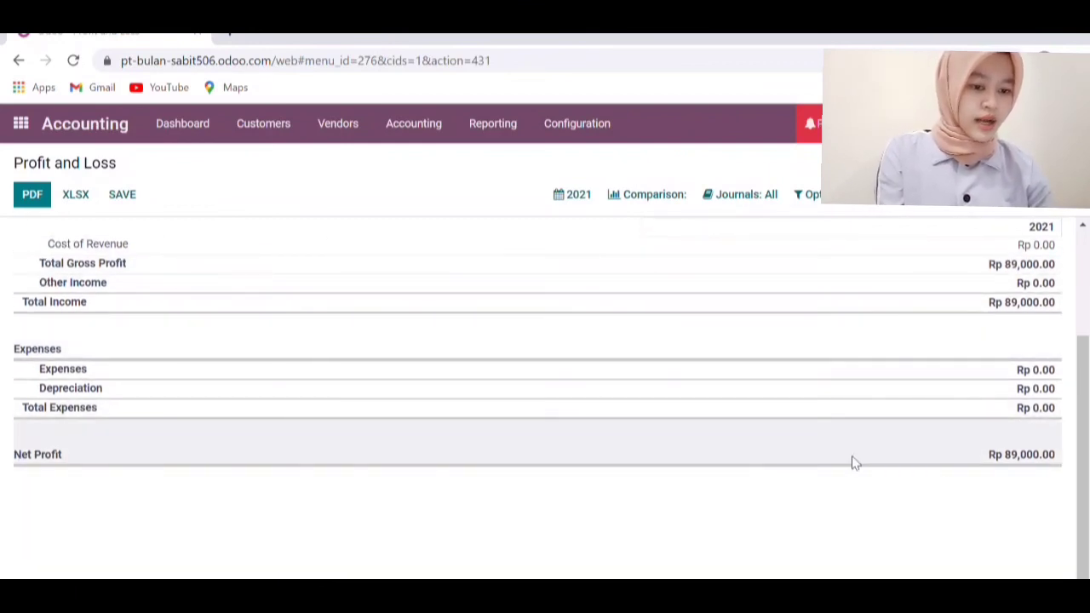
scroll(473, 362, up, 2)
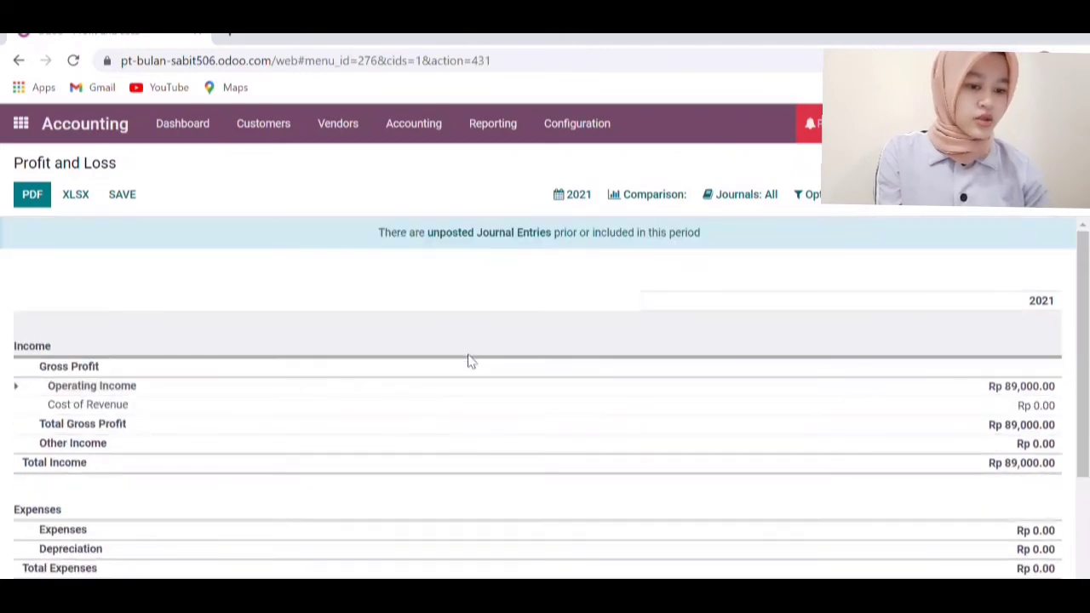
click(503, 124)
click(577, 123)
click(513, 131)
click(513, 132)
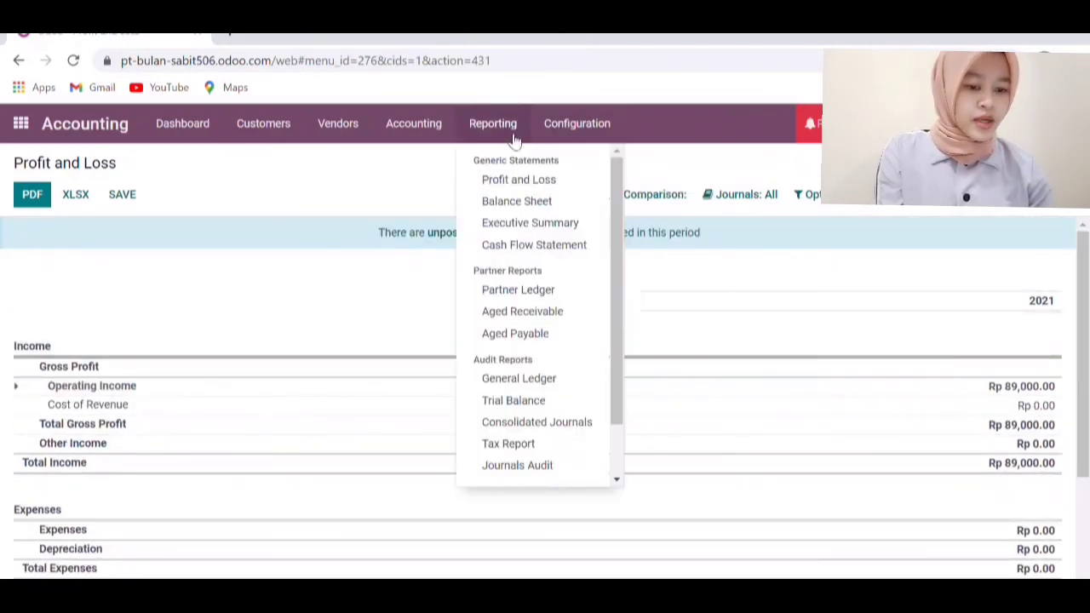
Review the 12/27/2021 Balance Sheet: assets Rp 97,900.00, liabilities Rp 8,900.00, equity Rp 89,000.00
click(516, 202)
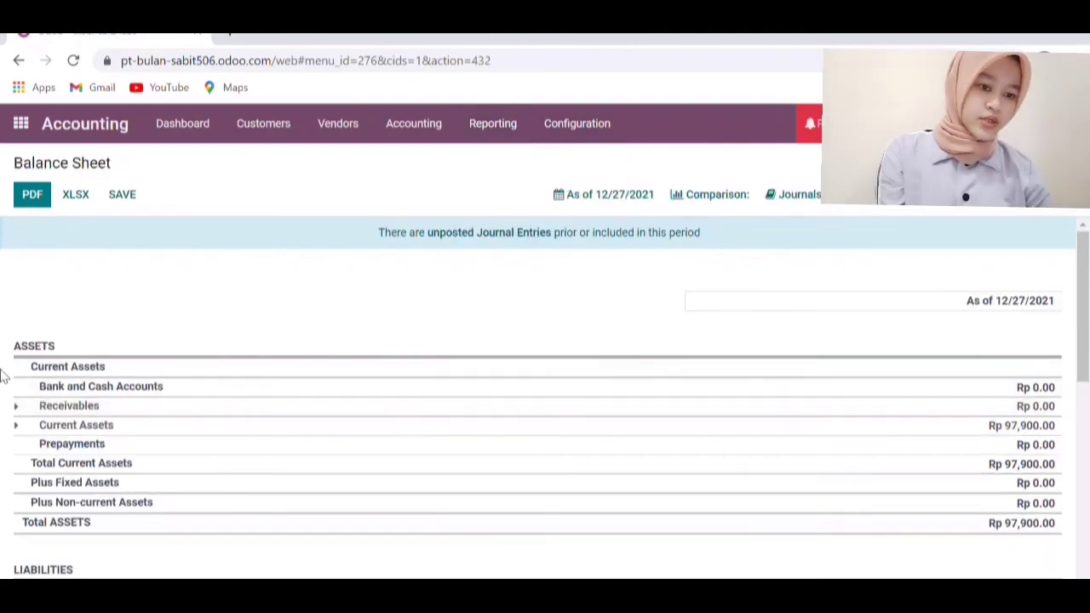
scroll(353, 374, down, 2)
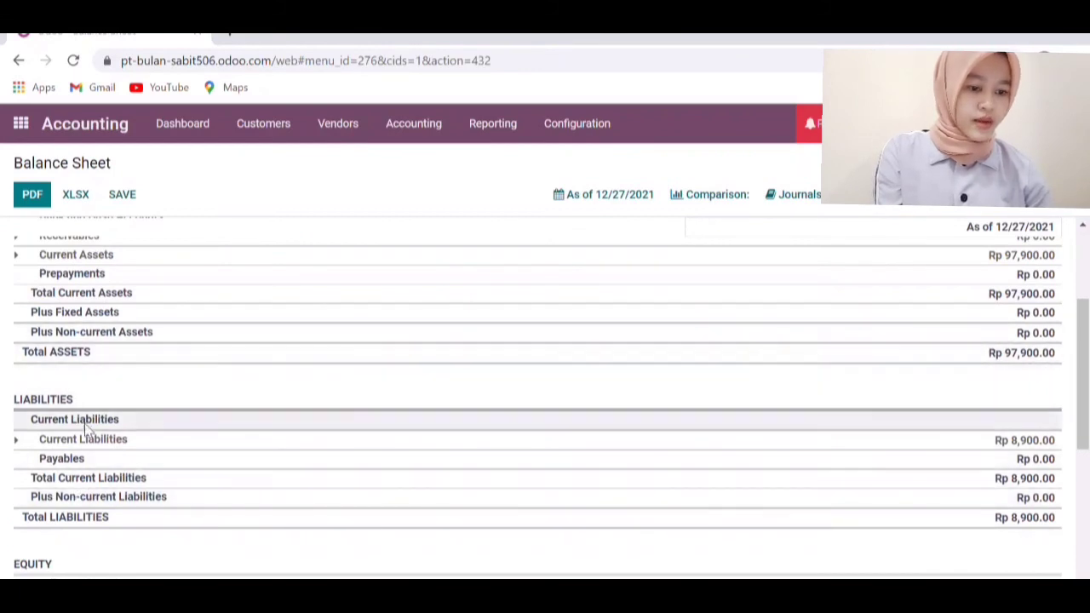
scroll(206, 426, down, 1)
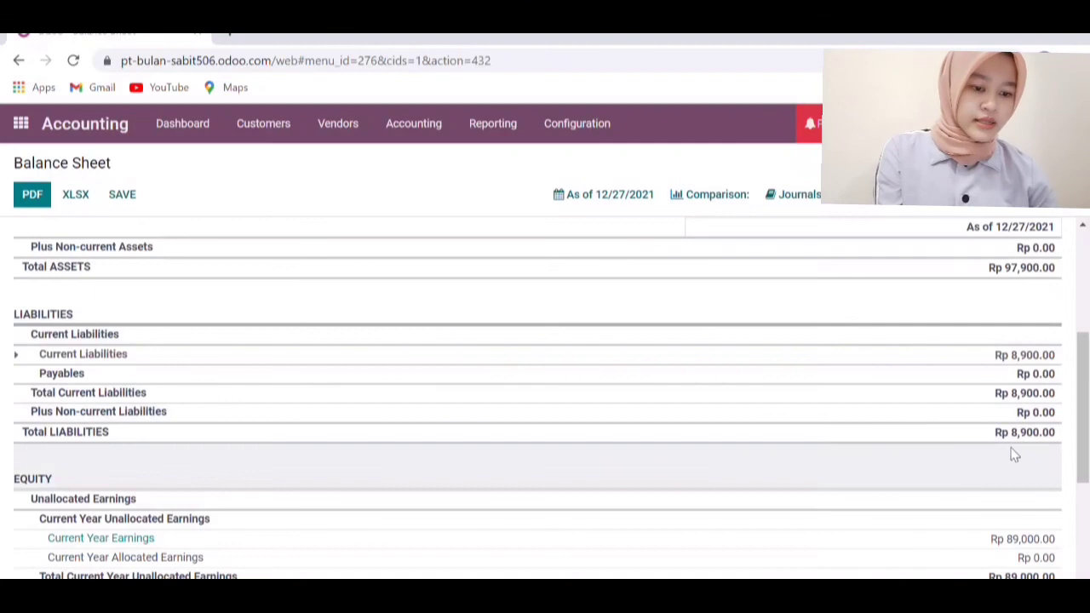
scroll(703, 424, down, 2)
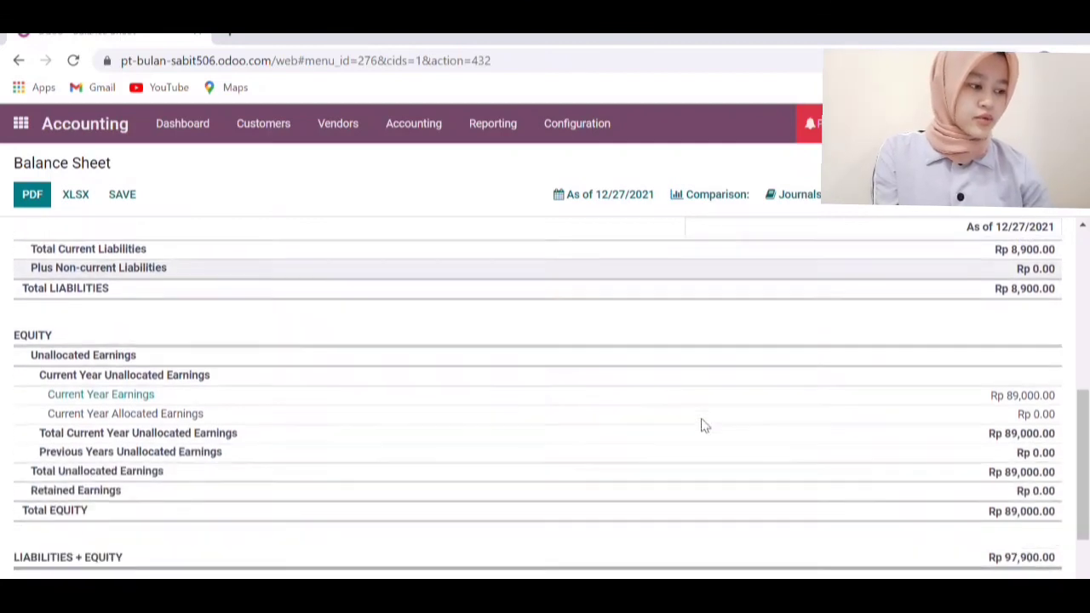
scroll(869, 442, down, 1)
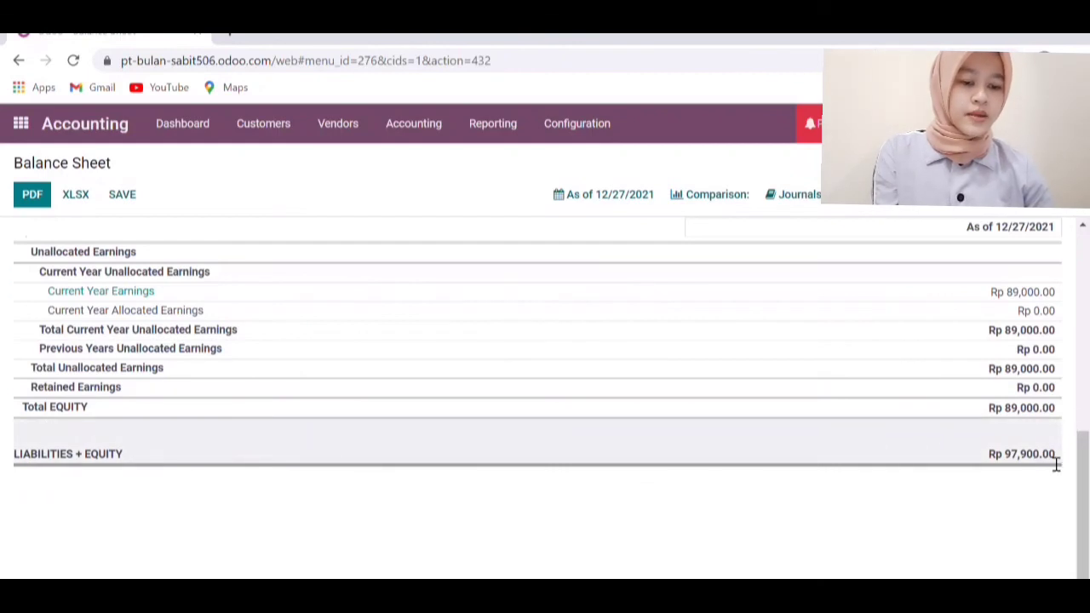
scroll(362, 449, up, 10)
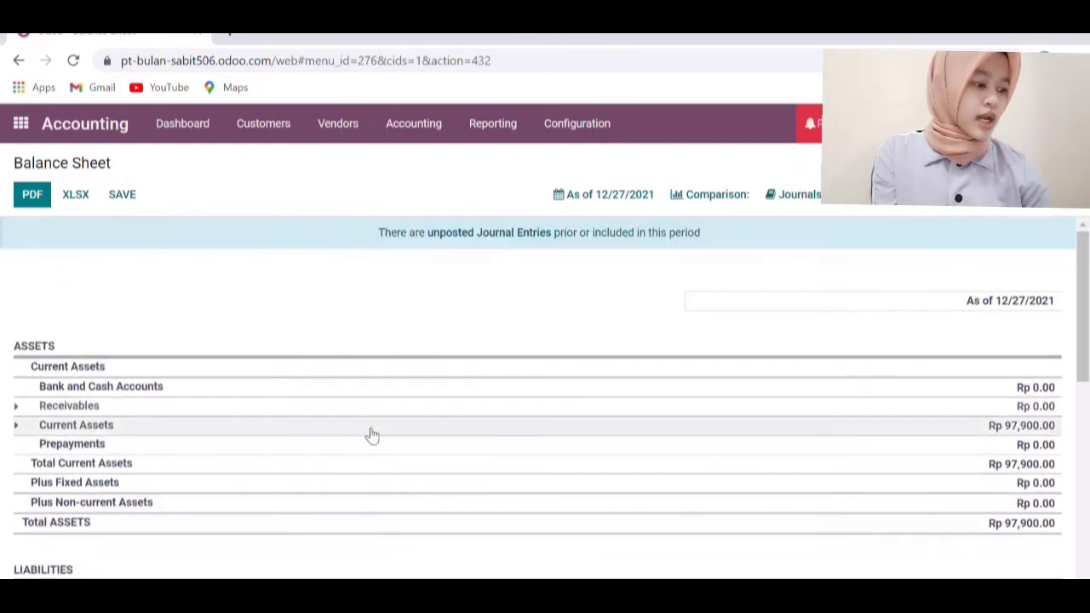
click(493, 125)
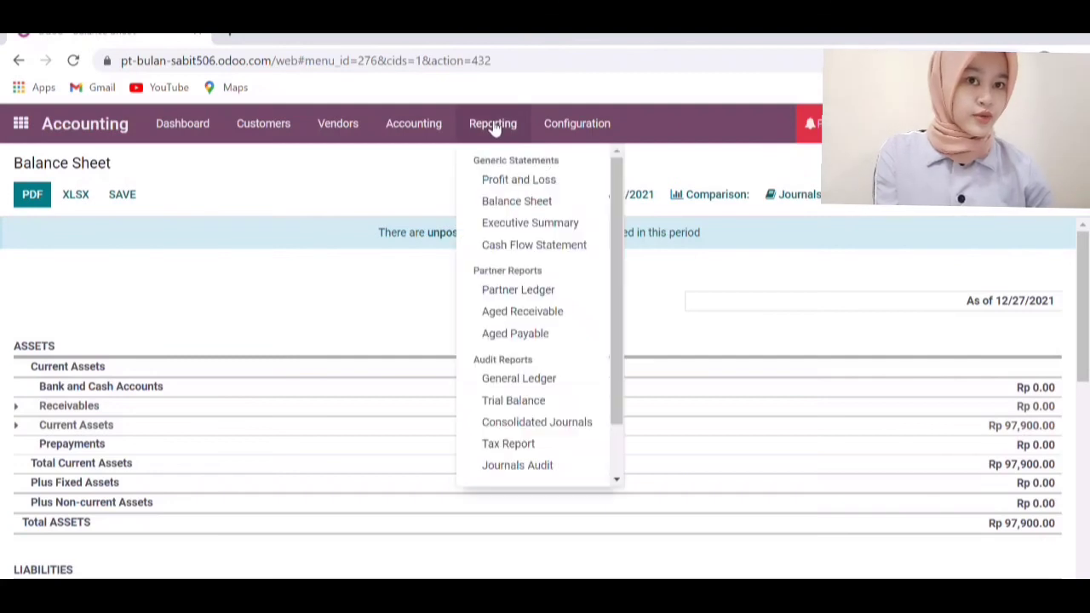
Review the 2021 Executive Summary: net profit Rp 89,000.00, net assets Rp 89,000.00, 90.9% return on investments
click(562, 224)
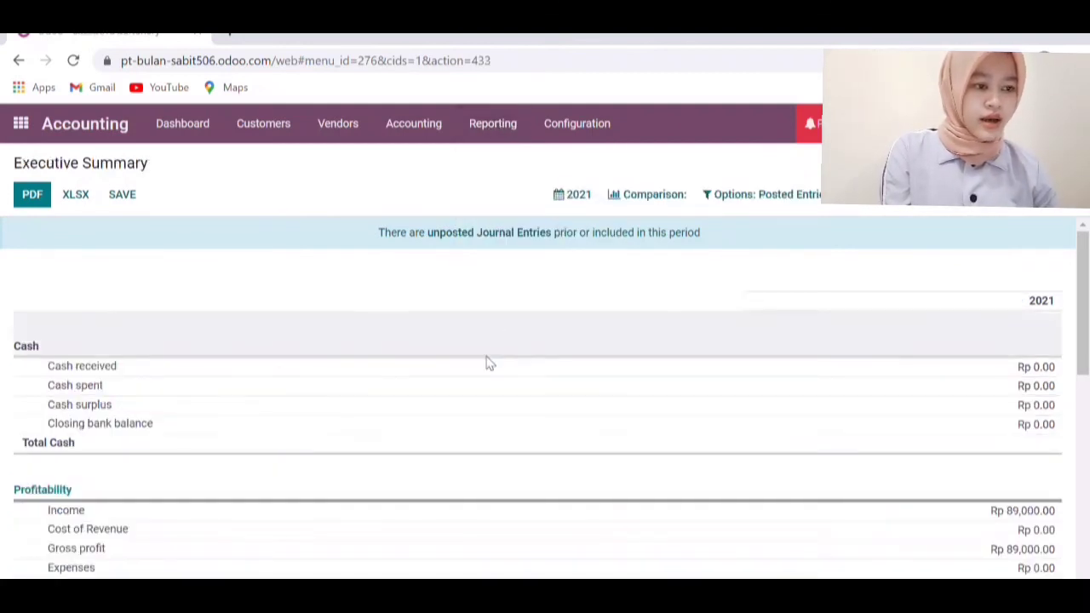
scroll(361, 472, down, 1)
scroll(361, 472, down, 1)
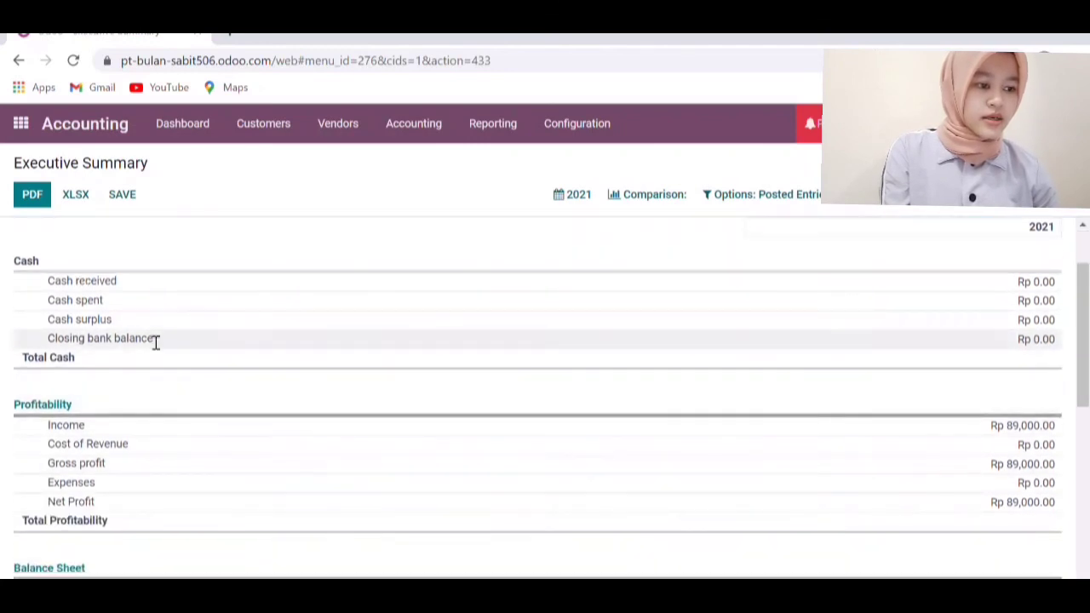
scroll(912, 385, down, 2)
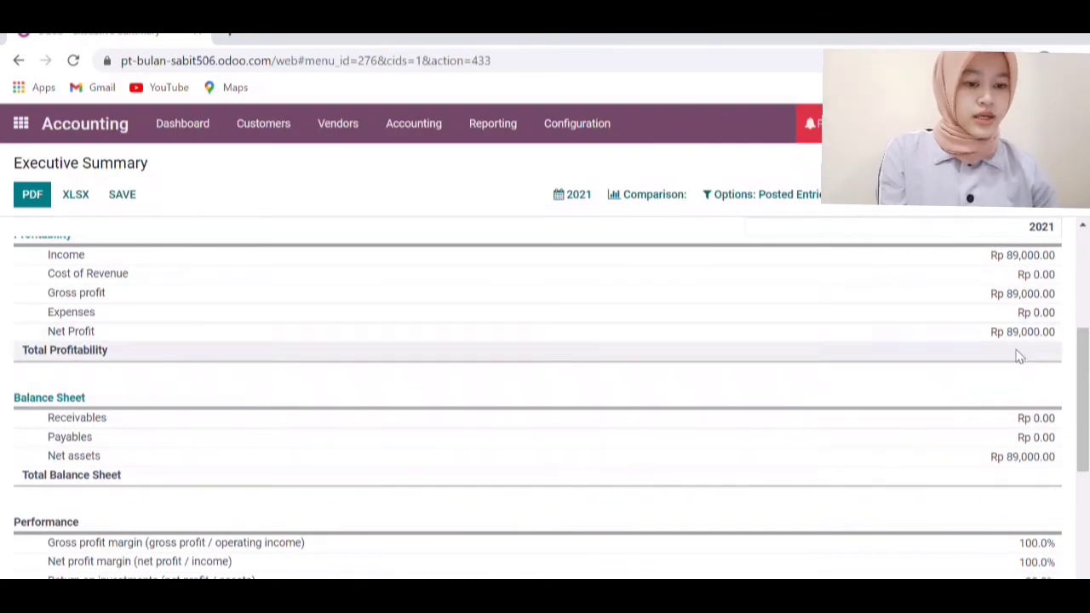
scroll(927, 368, down, 2)
scroll(927, 372, down, 2)
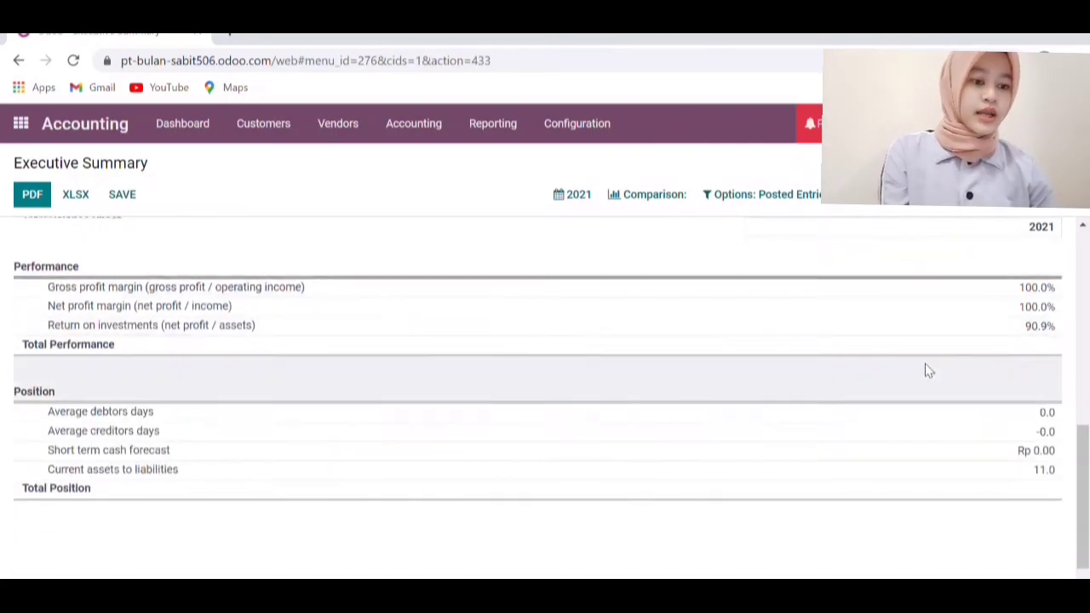
scroll(517, 443, up, 2)
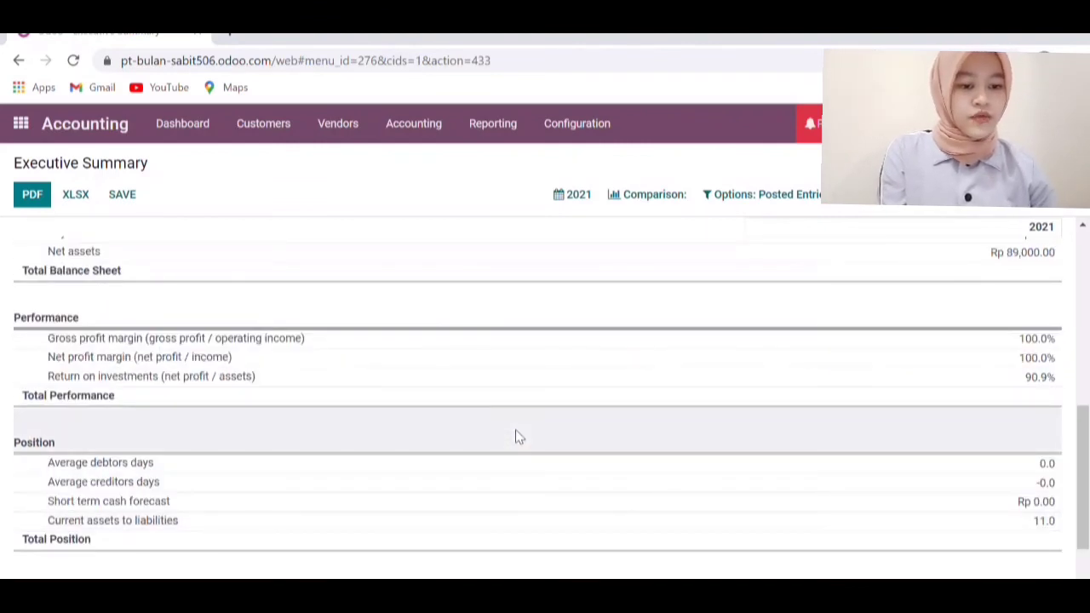
scroll(515, 429, up, 5)
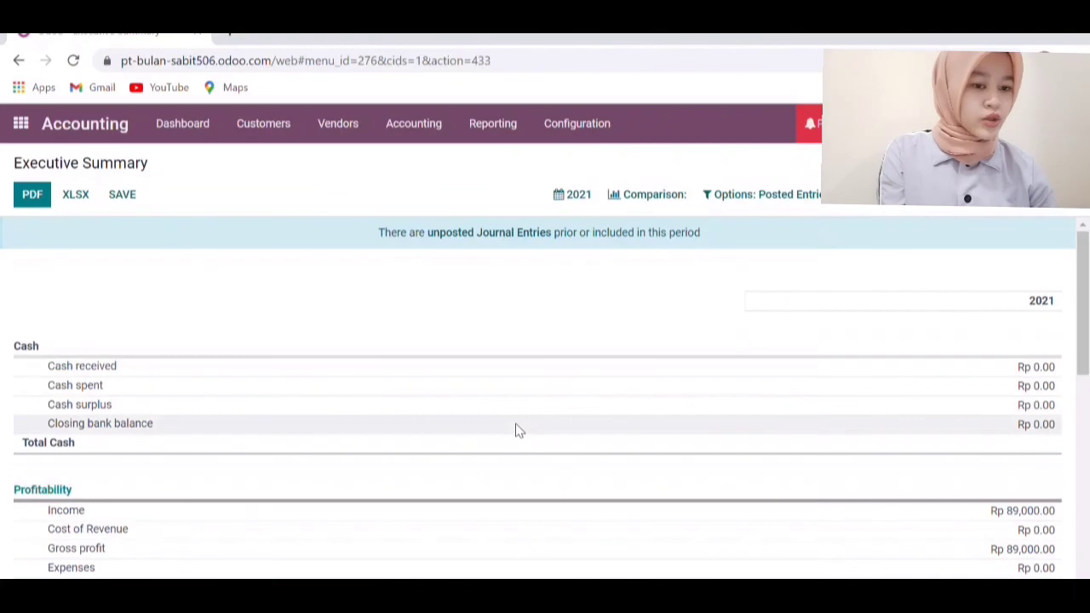
click(514, 136)
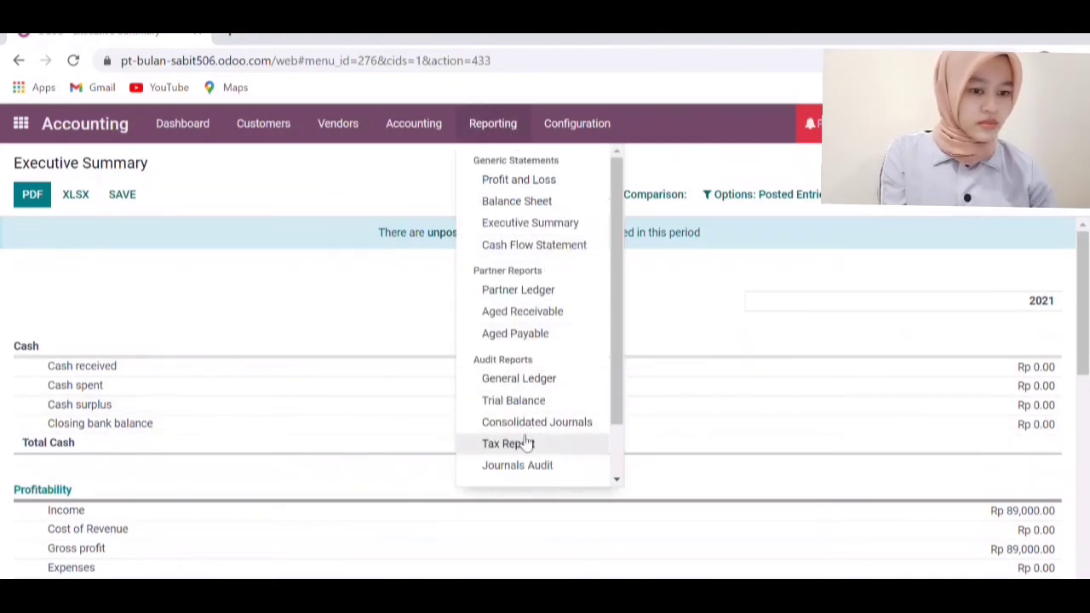
Glance at the General Ledger, then view the Dec 2021 Trial Balance with Rp 97,900.00 end balances
click(530, 378)
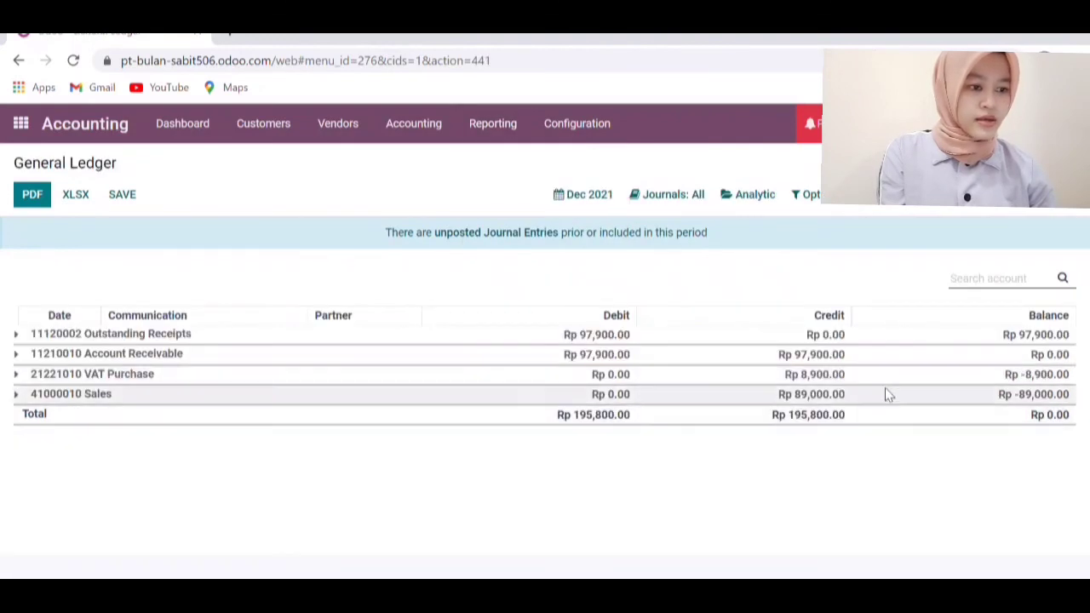
click(495, 126)
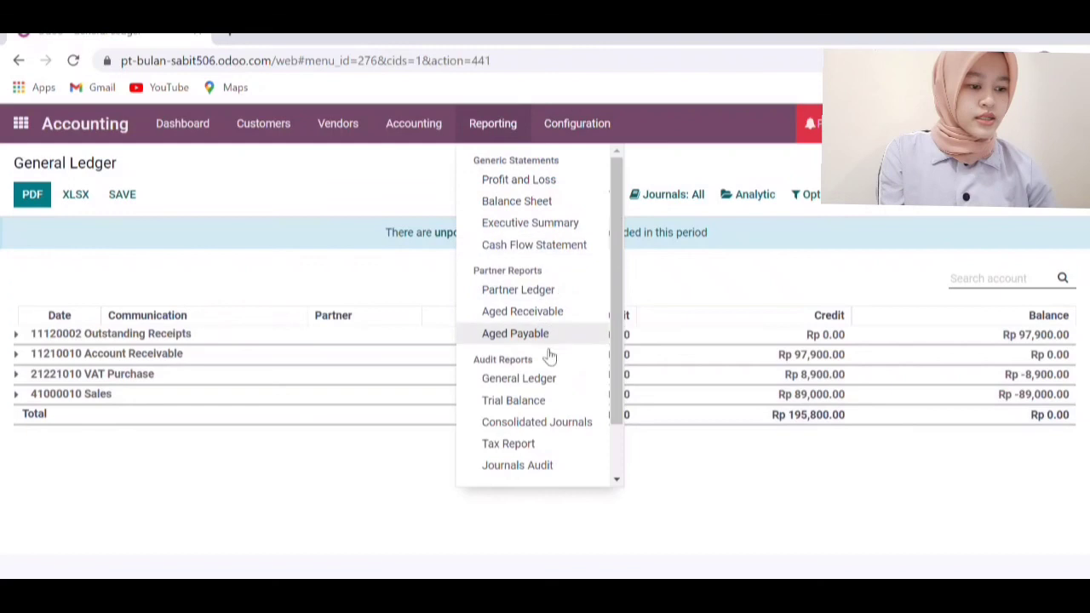
click(534, 404)
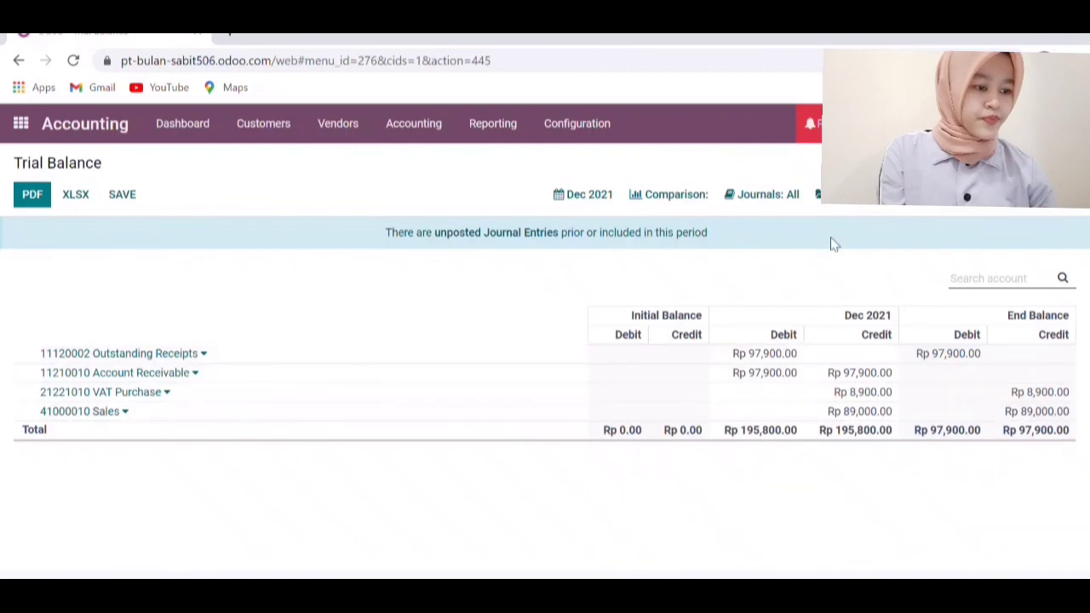
click(504, 122)
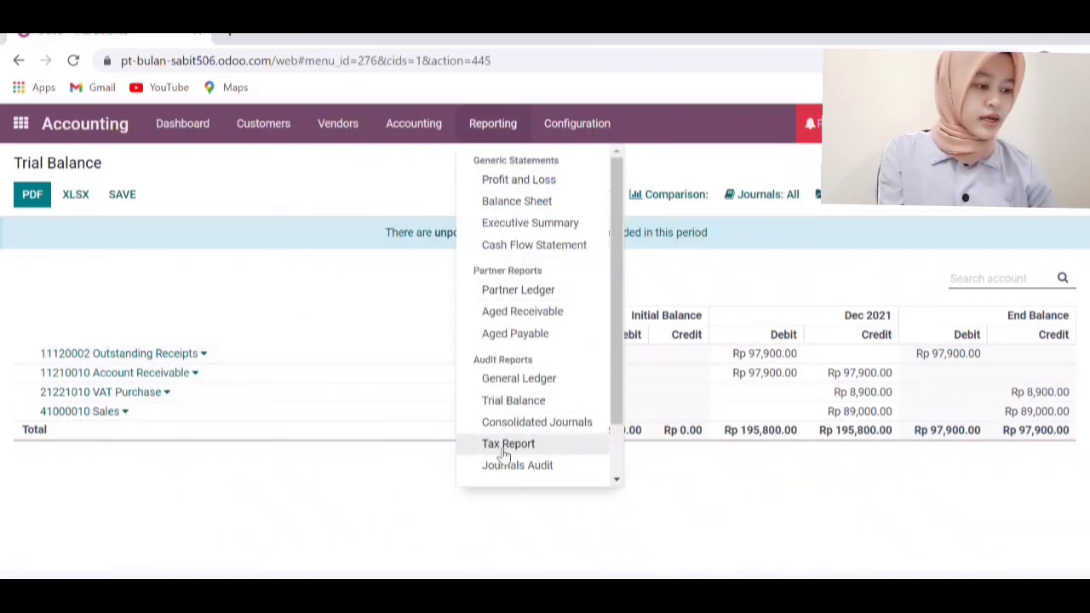
click(401, 275)
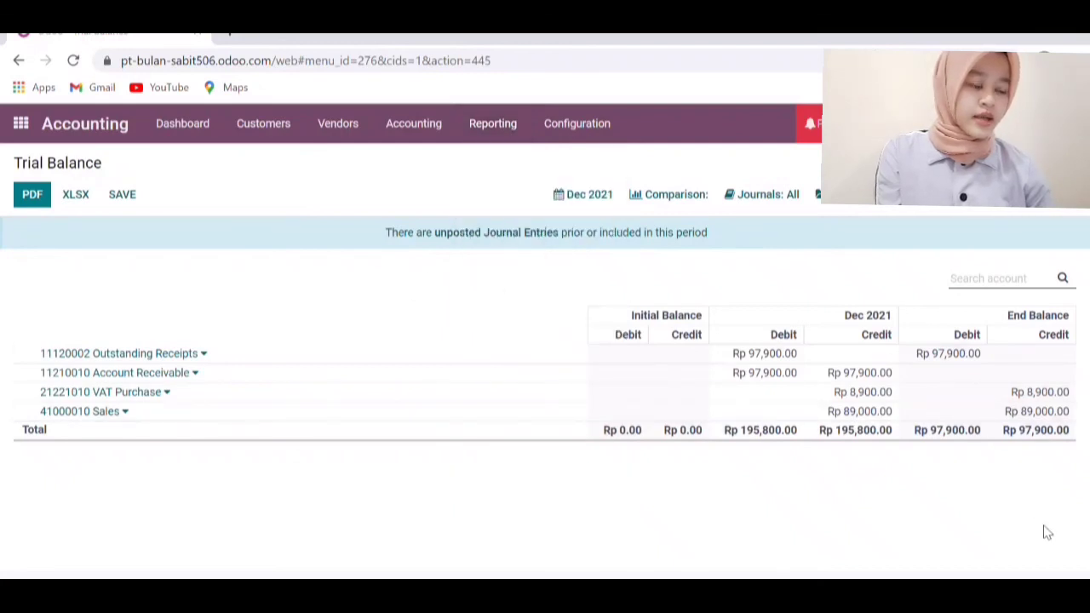